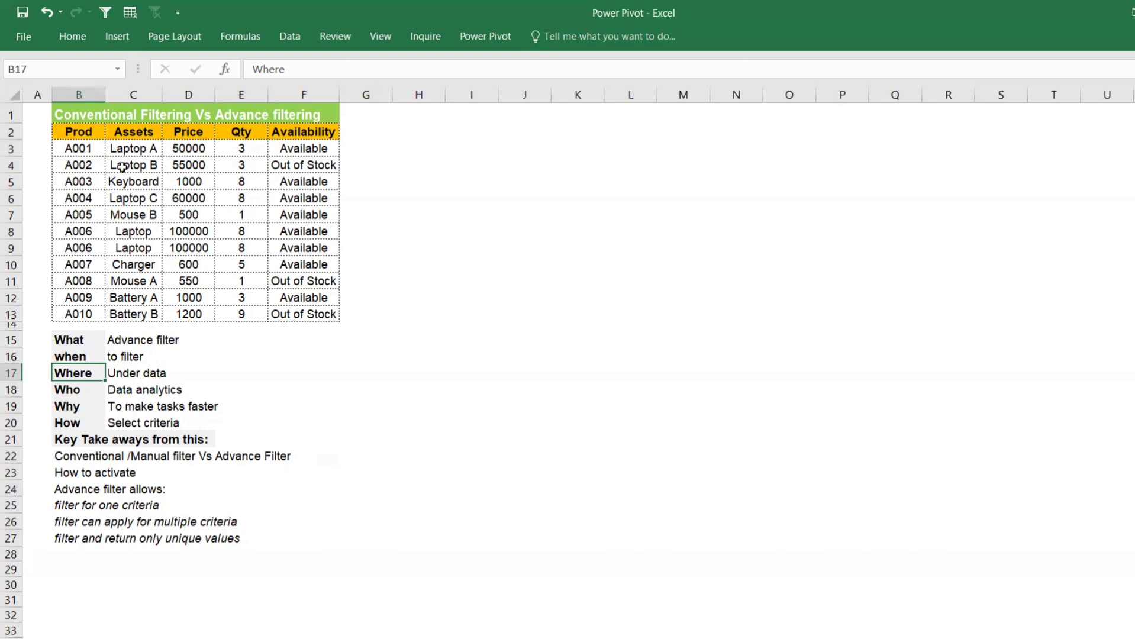
Step: Read through the notes below the table, from the Who, Why and How rows to the key takeaways about the advanced filter
left_click(89, 393)
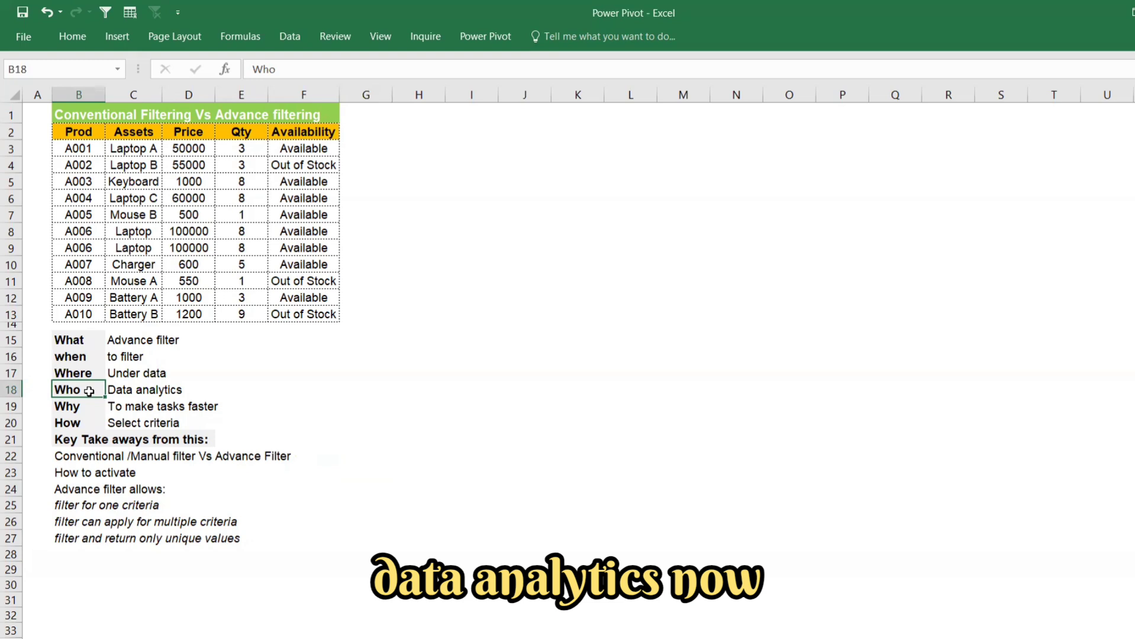
left_click(74, 410)
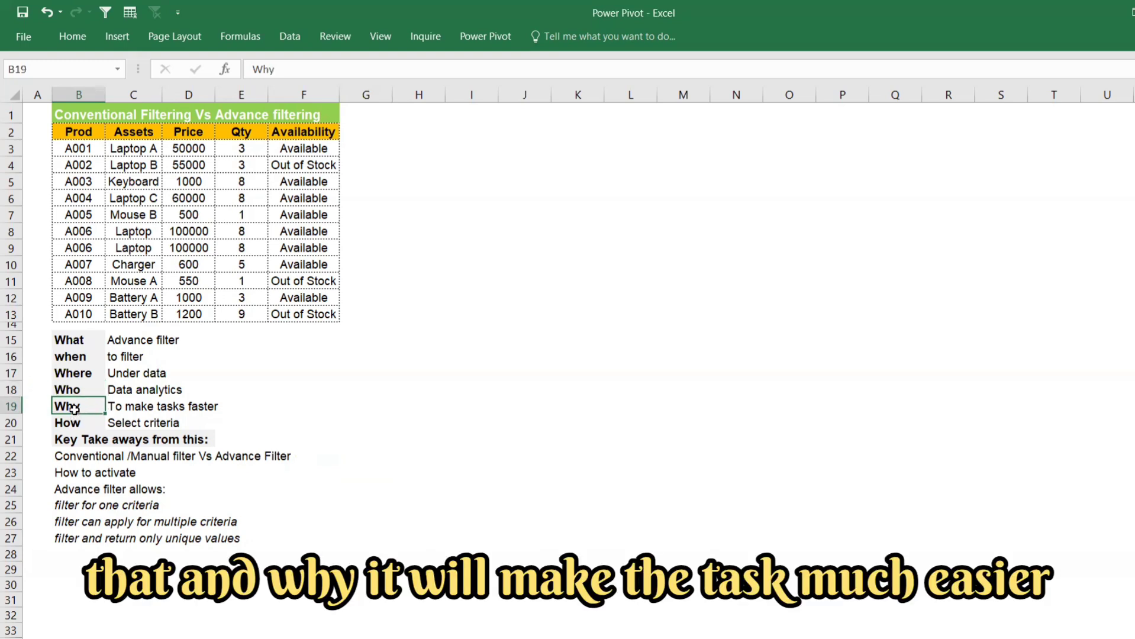
left_click(69, 421)
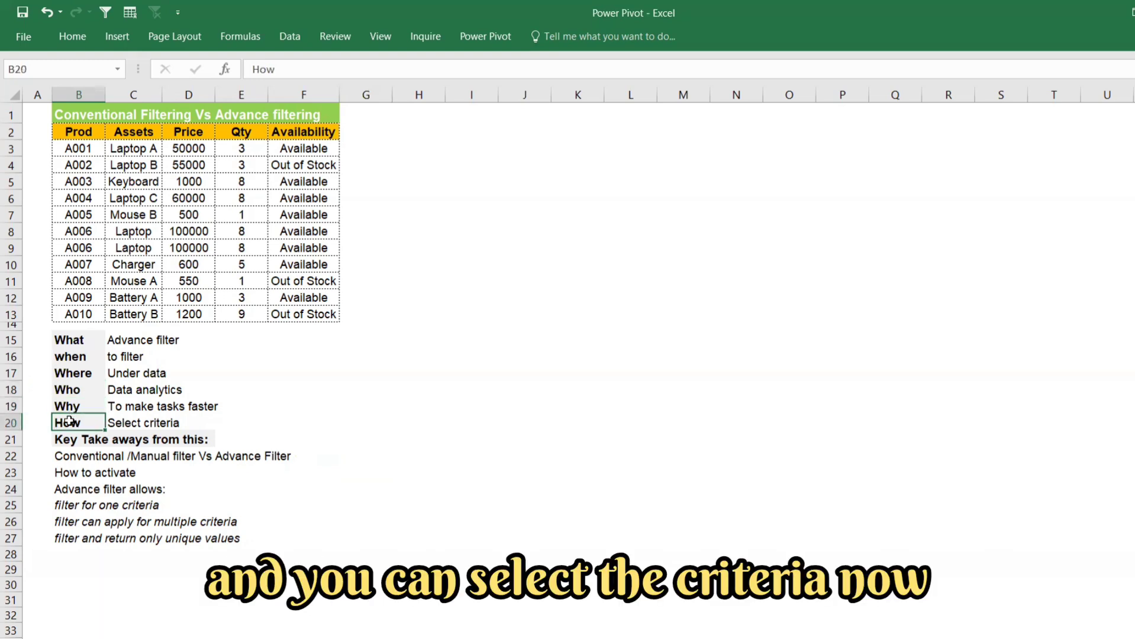
left_click_drag(66, 456, 67, 520)
left_click(72, 468)
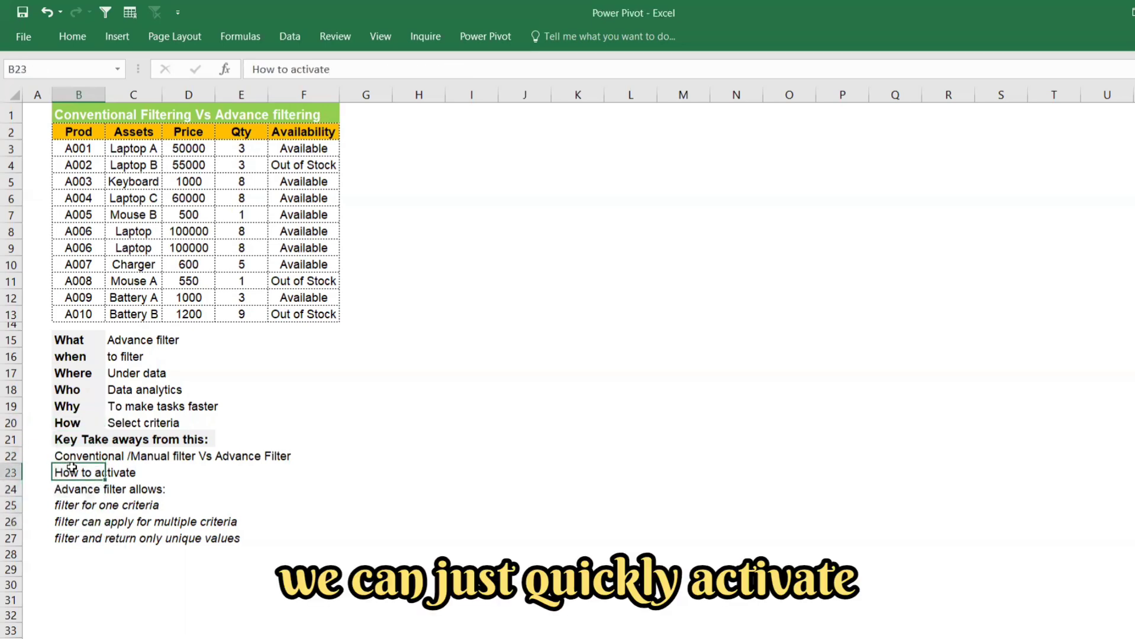
left_click(187, 469)
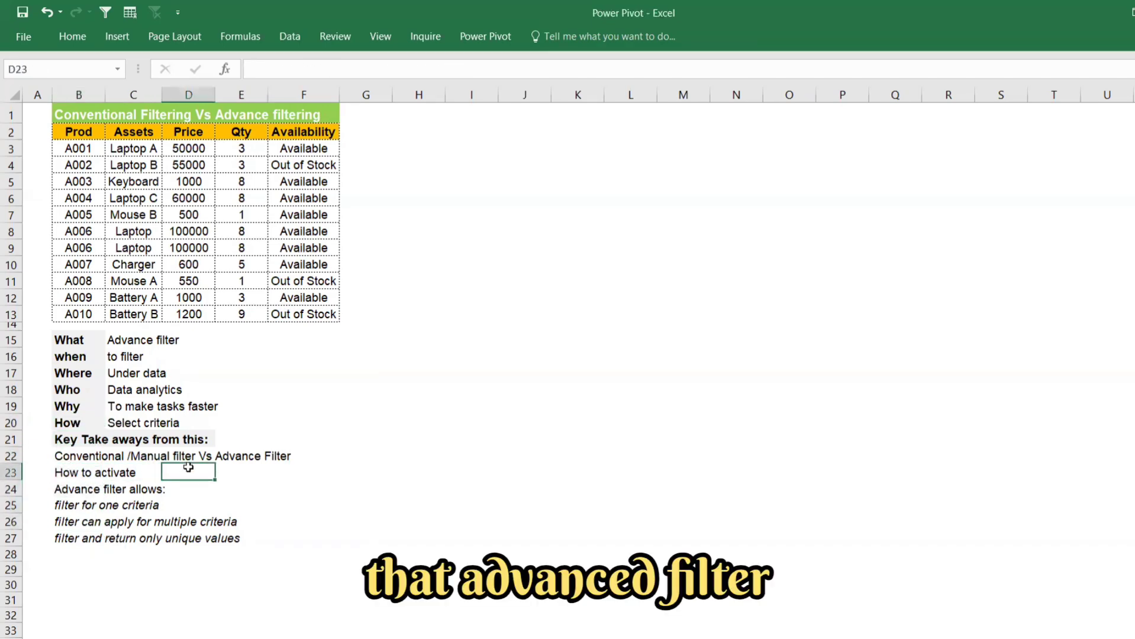
left_click(58, 506)
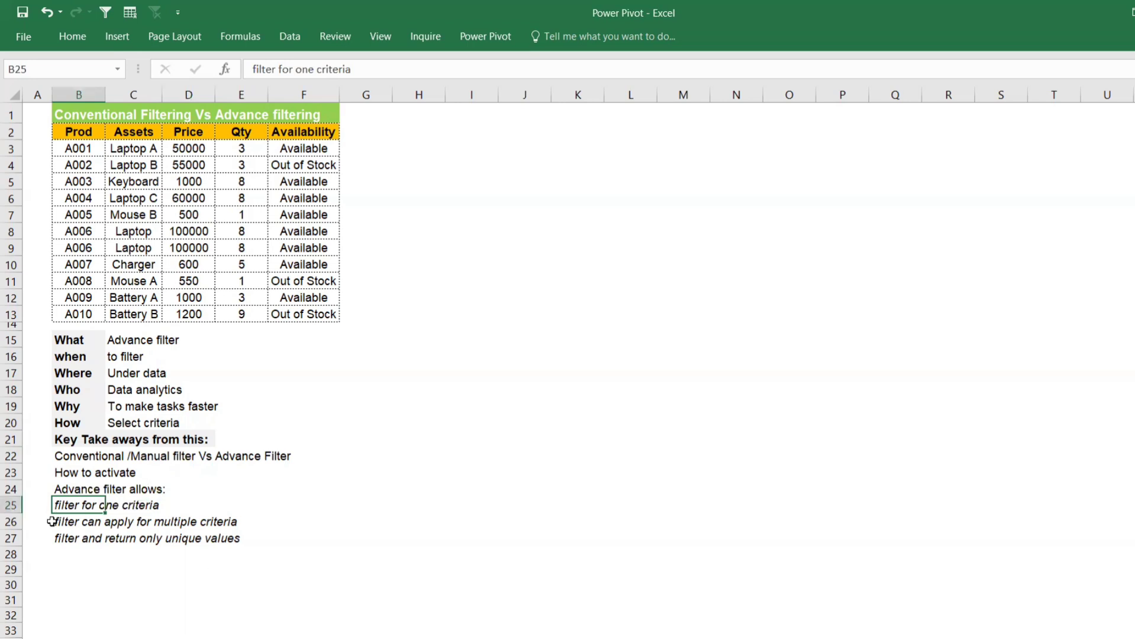
left_click(52, 521)
left_click(54, 542)
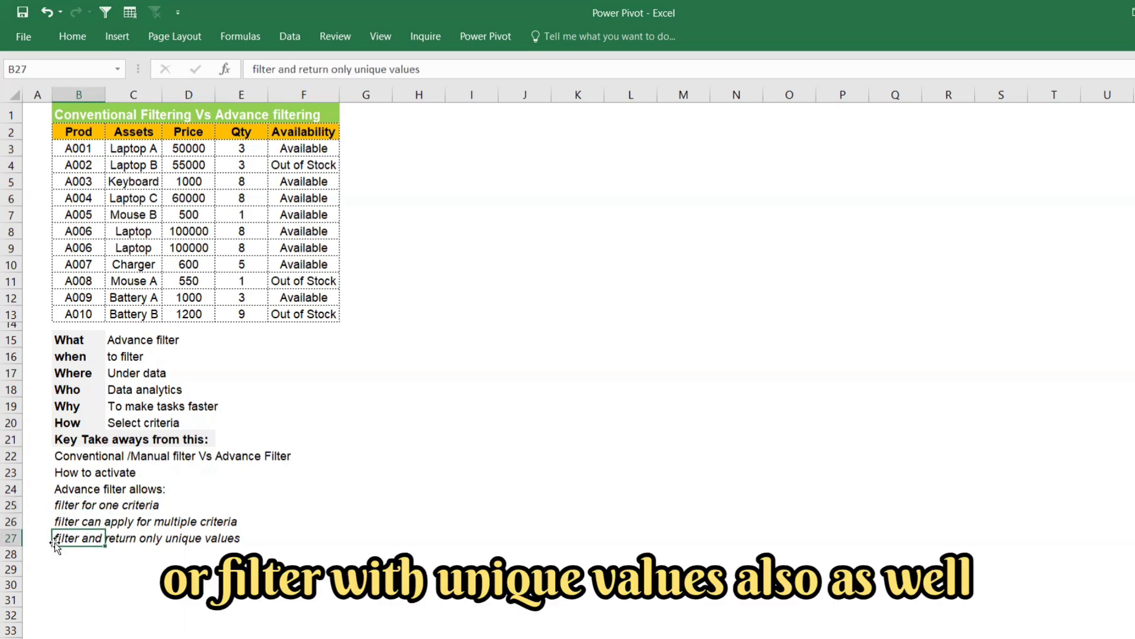
left_click(491, 373)
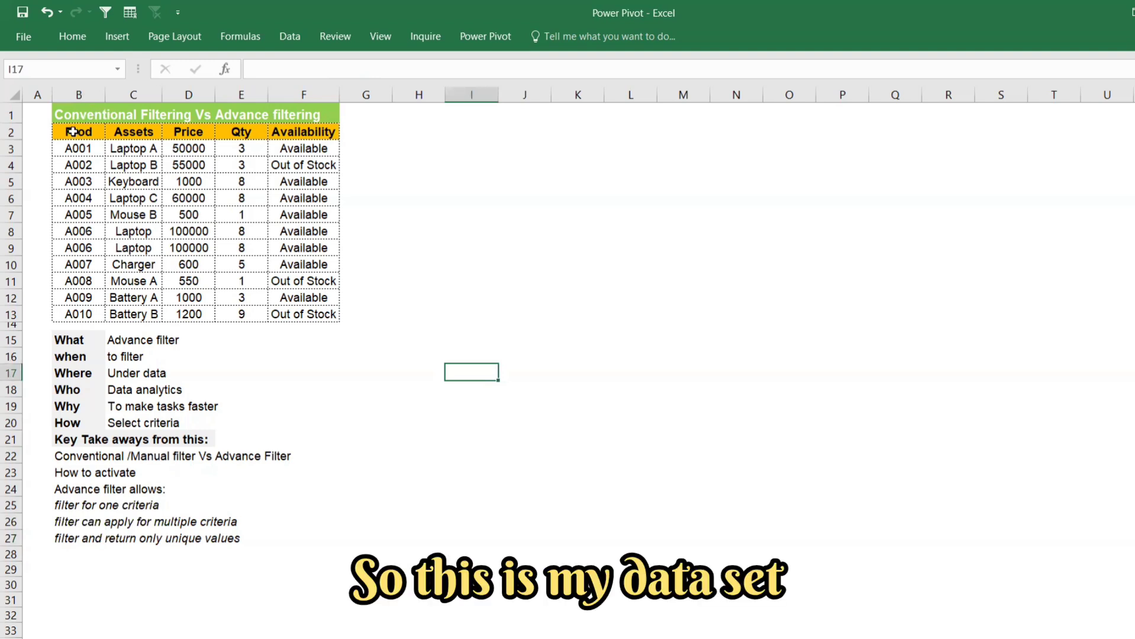
left_click(299, 36)
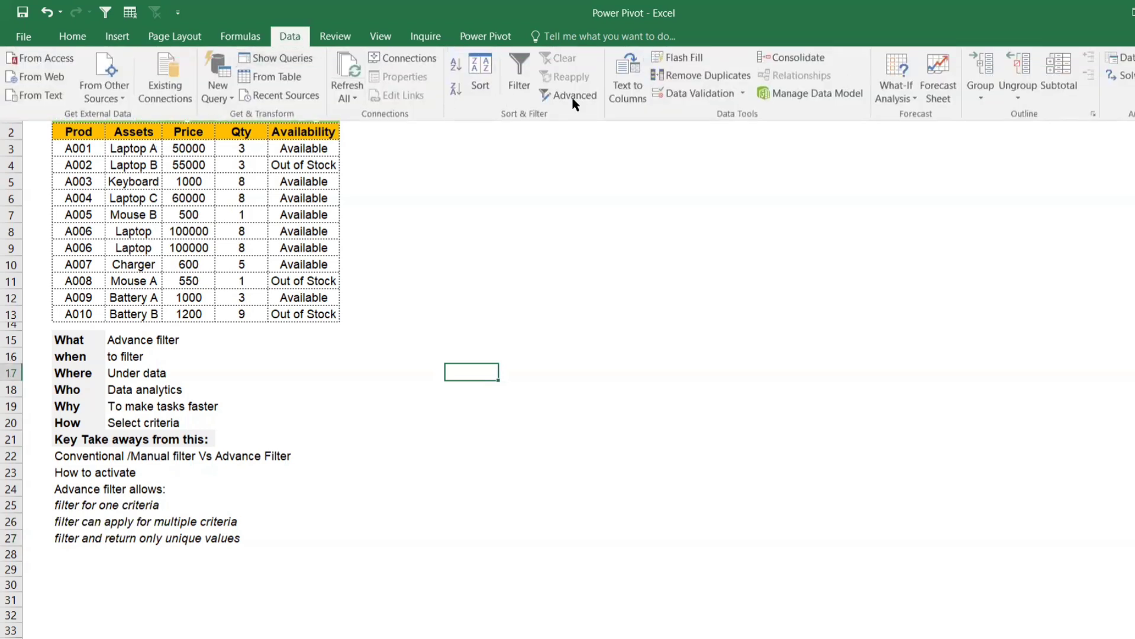
left_click(585, 104)
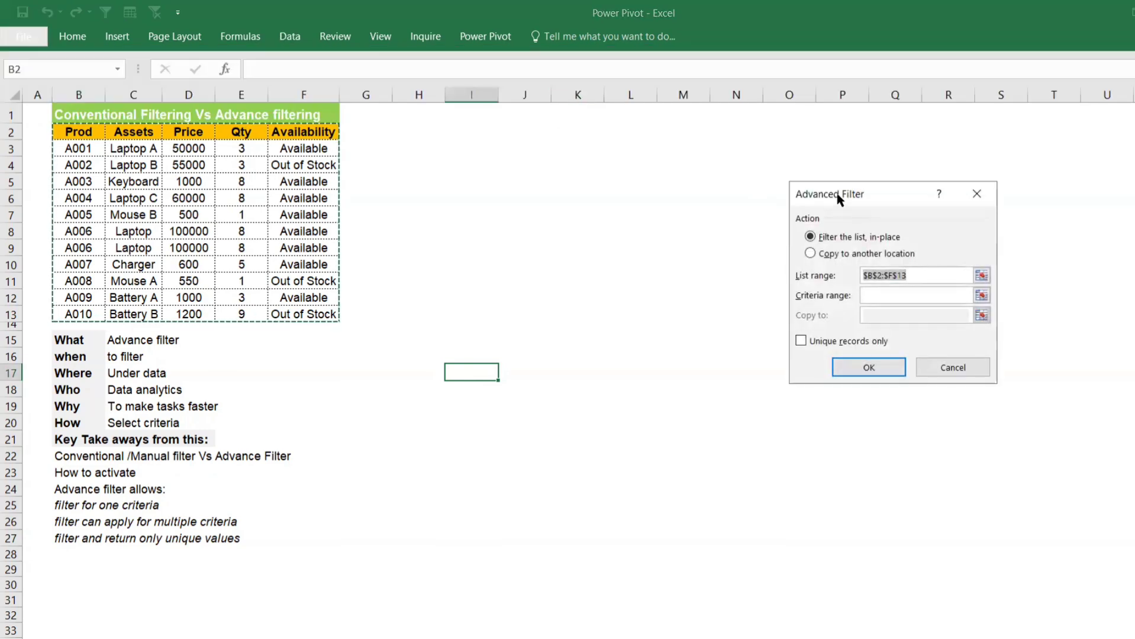
left_click_drag(828, 195, 487, 131)
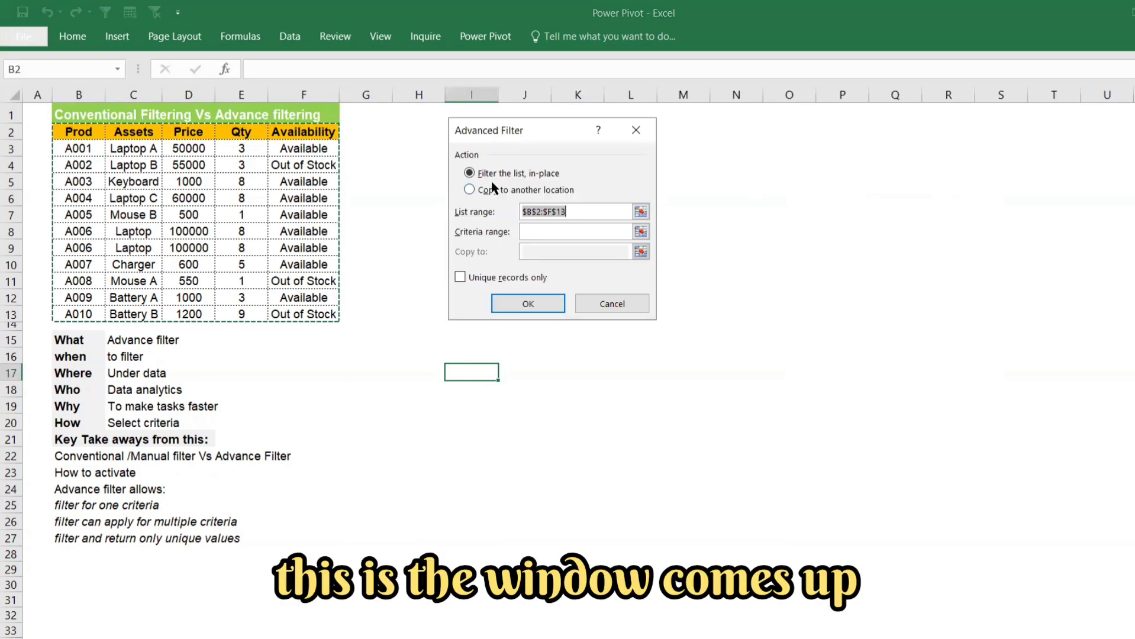
key("Escape")
Step: Filter the Assets column conventionally to Laptop, Laptop A and Laptop B, and remove the filter from the table again
left_click(254, 132)
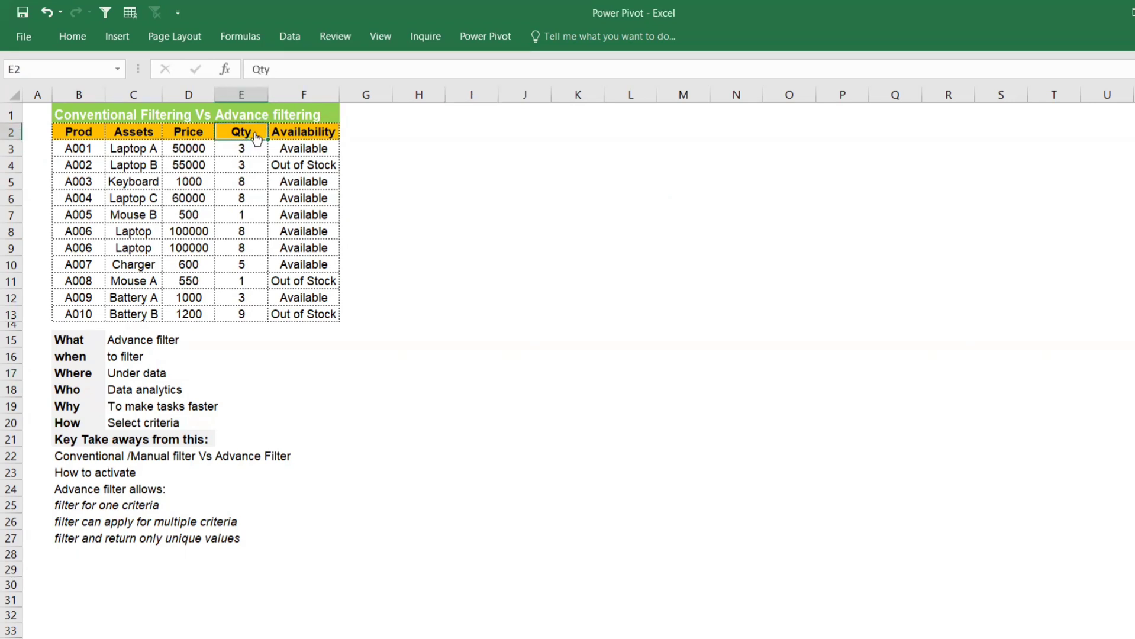
key("ctrl+shift+l")
left_click(154, 132)
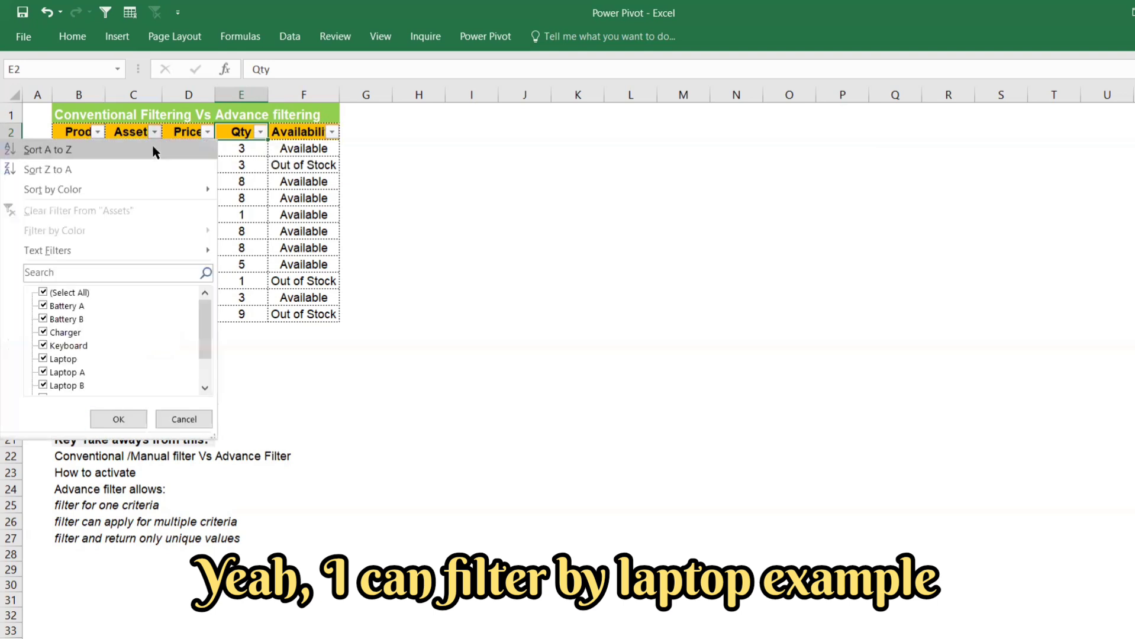
left_click(64, 292)
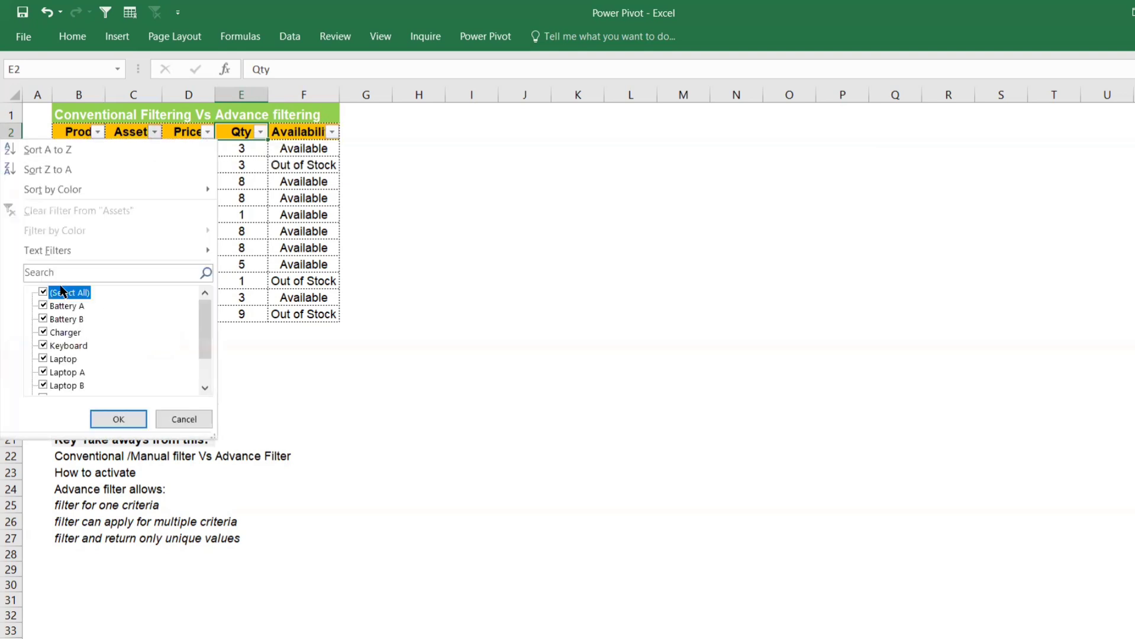
left_click(58, 362)
left_click(59, 388)
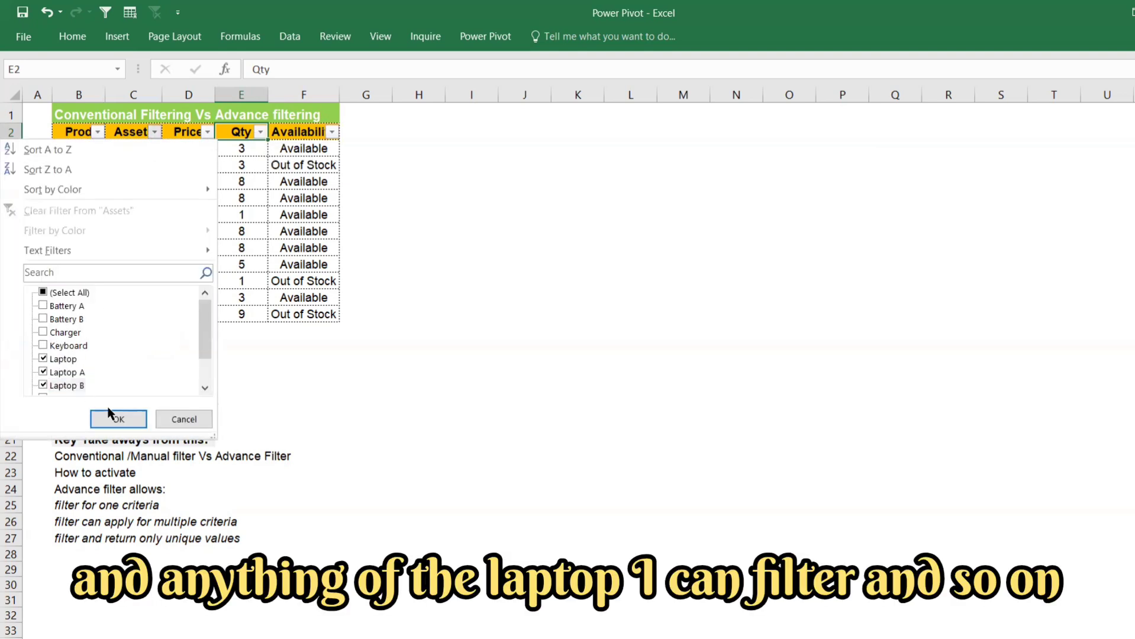
left_click(119, 419)
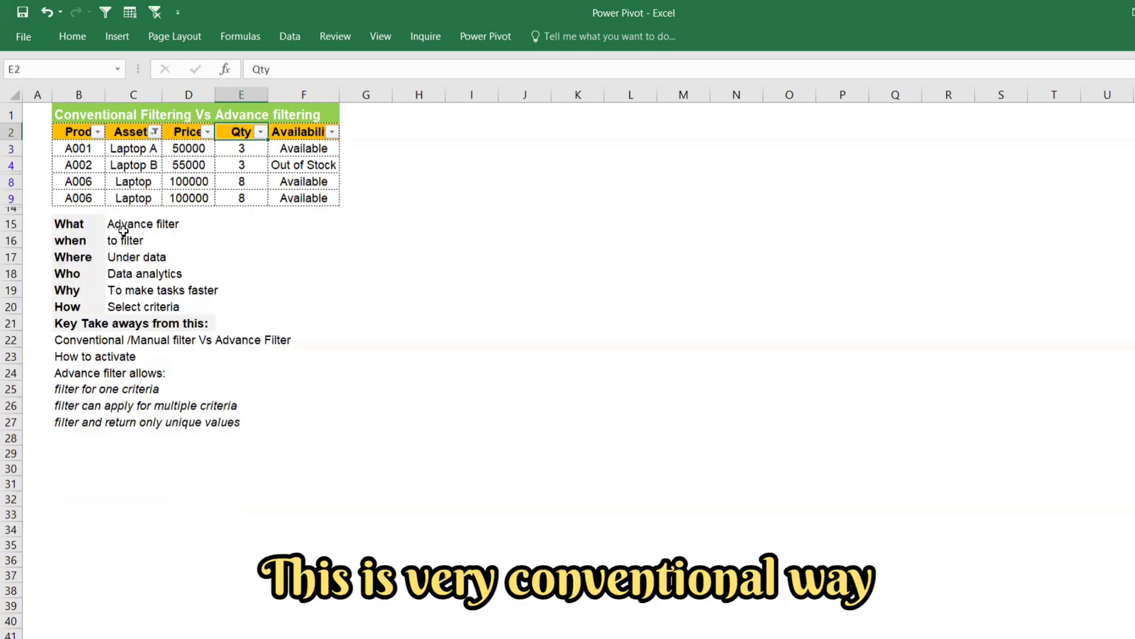
left_click(193, 133)
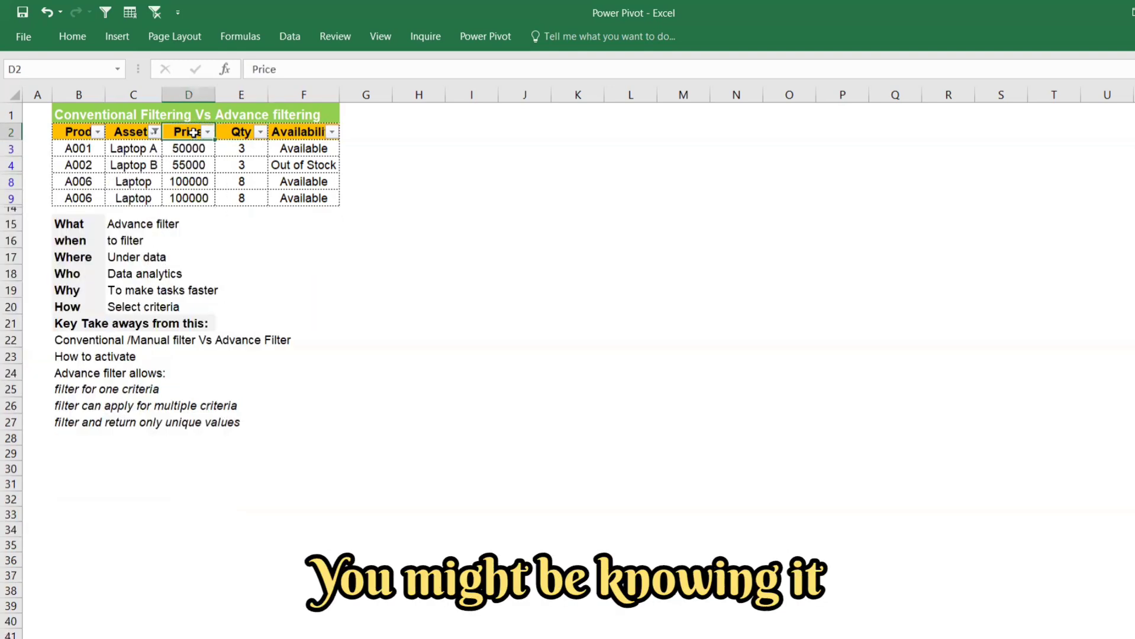
key("ctrl+shift+l")
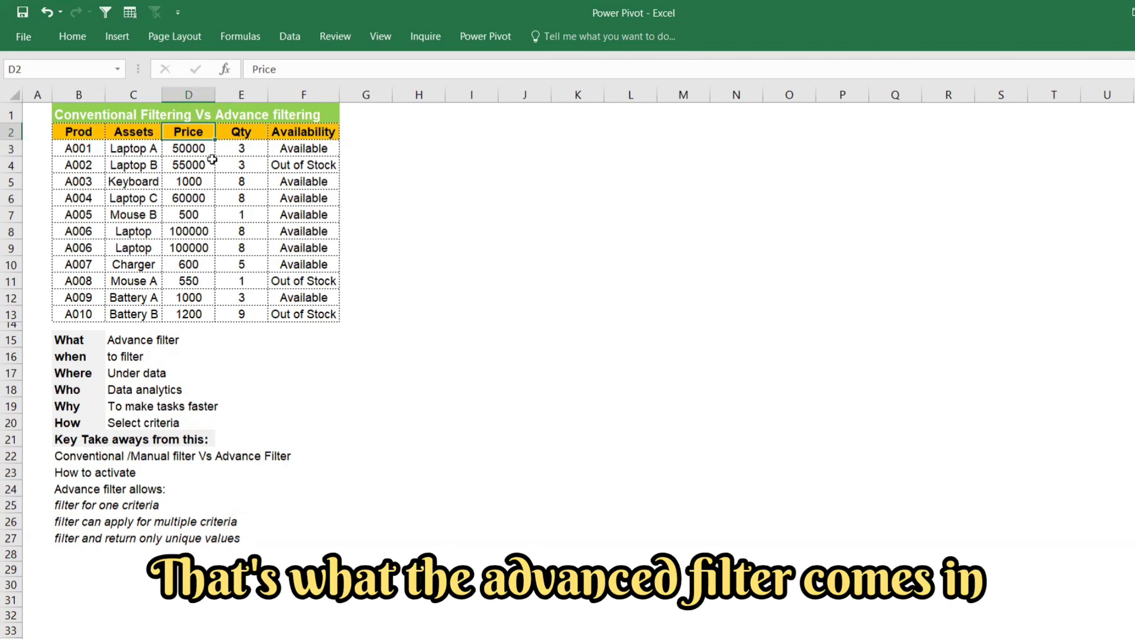
left_click(289, 37)
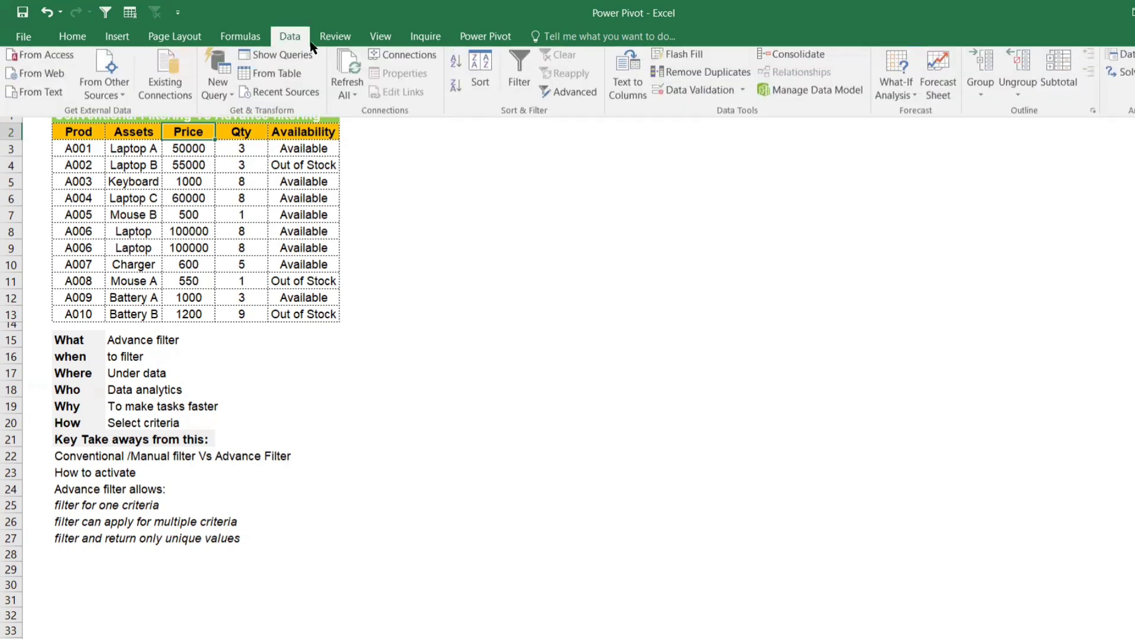
left_click(562, 96)
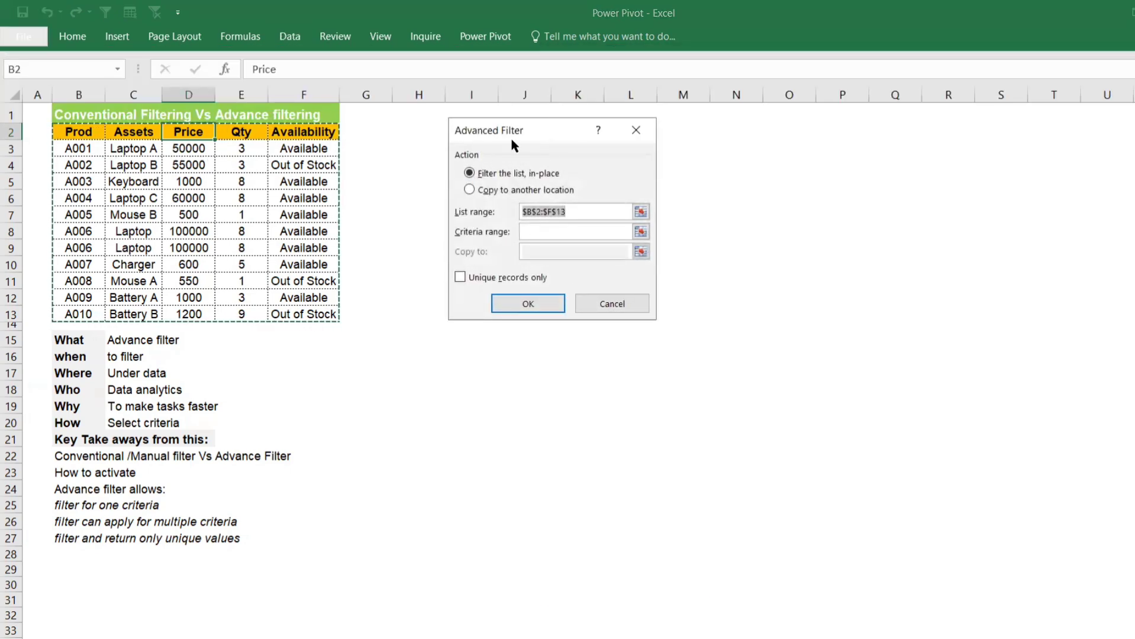
left_click(469, 190)
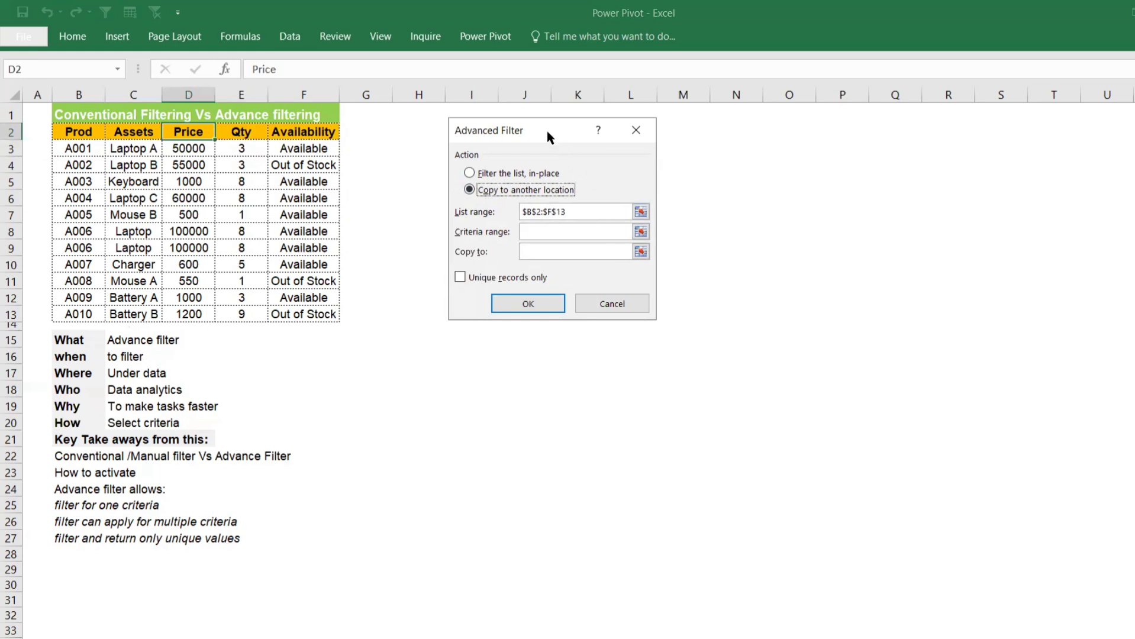
left_click_drag(547, 130, 540, 291)
key("Escape")
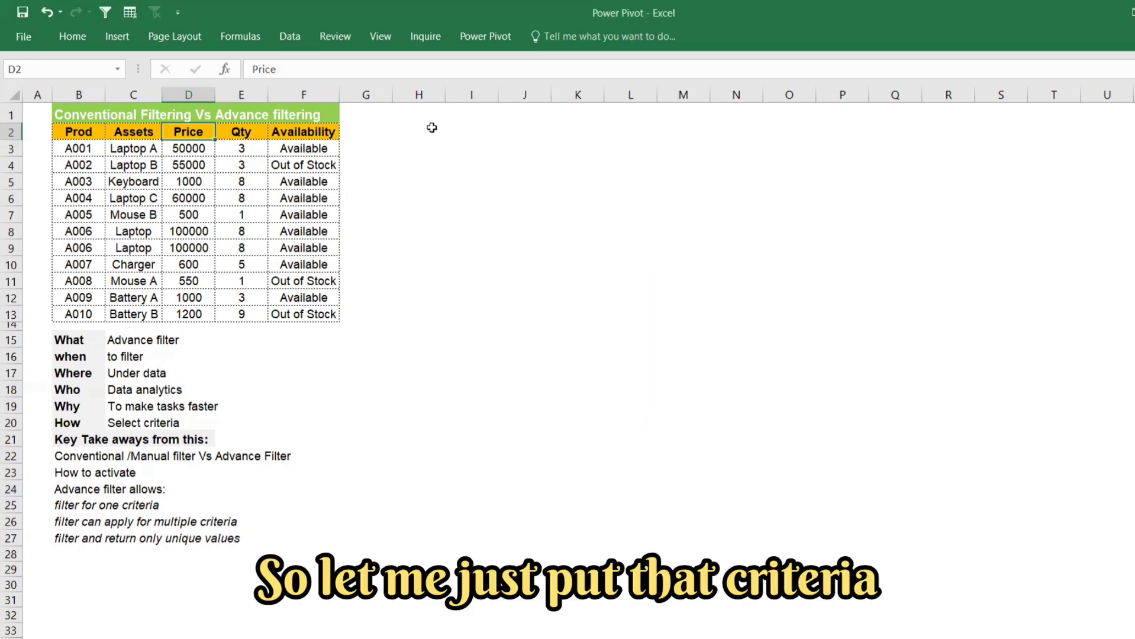
Step: Copy the Assets and Availability headers to H2 and I2 as criteria headings, and widen column I to fit its heading
left_click(122, 135)
key("ctrl+c")
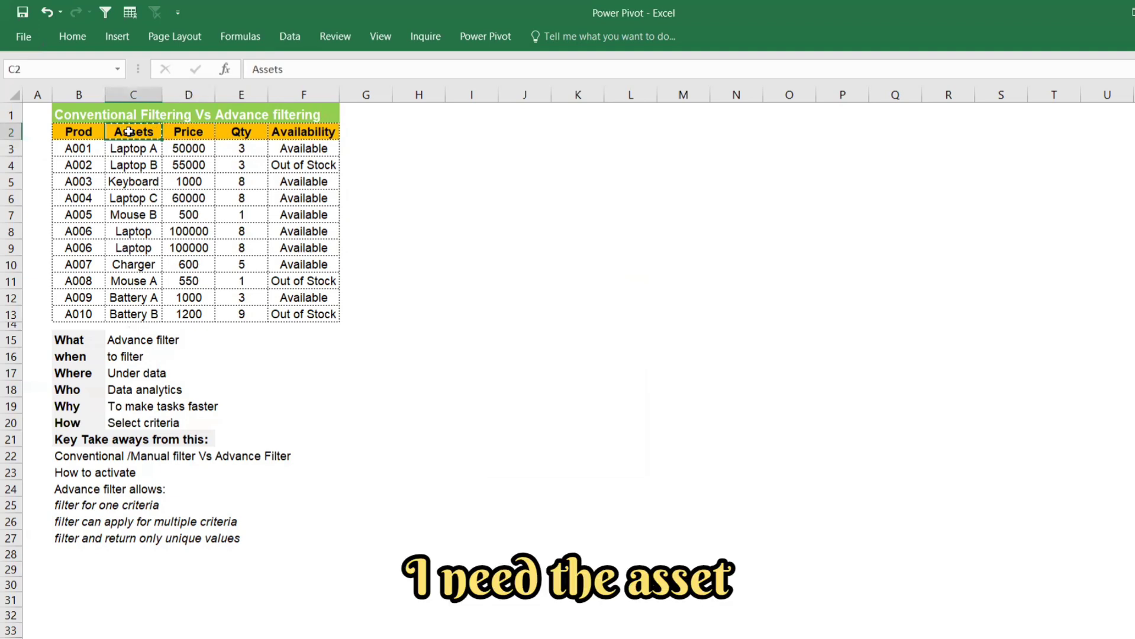
left_click(416, 129)
key("ctrl+v")
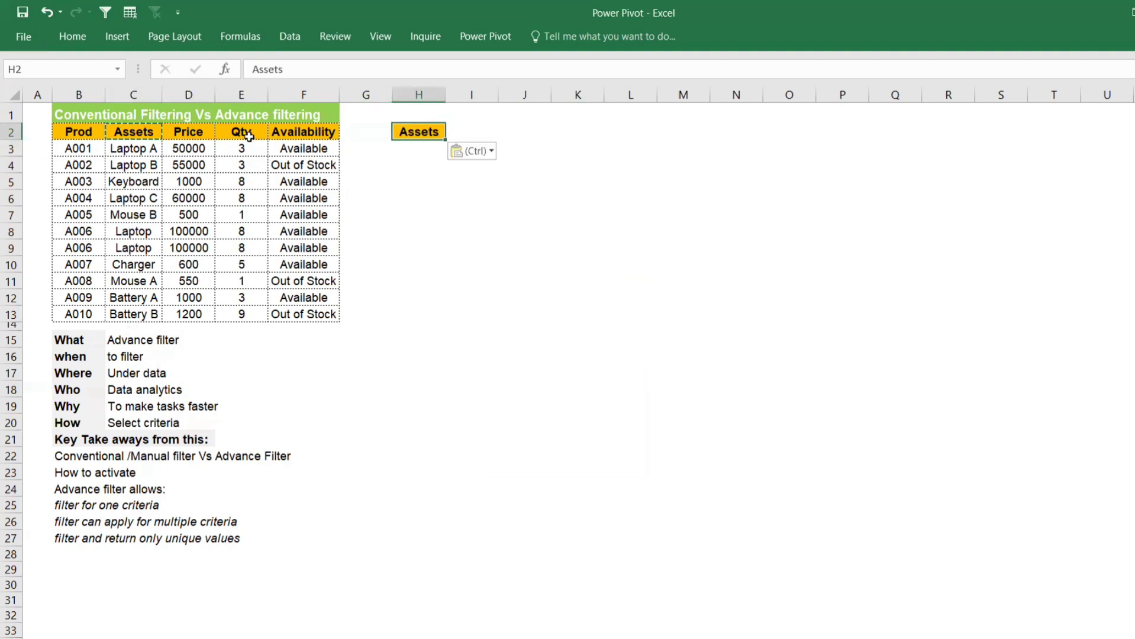
left_click(296, 130)
key("ctrl+c")
left_click(453, 129)
key("ctrl+v")
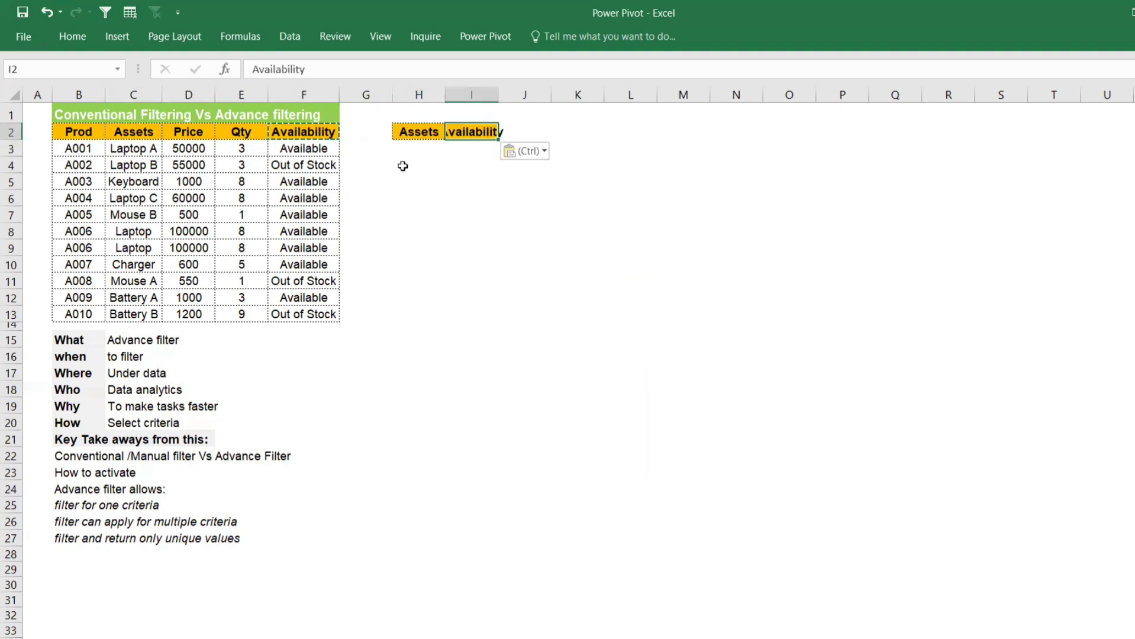
left_click_drag(503, 97, 522, 96)
left_click_drag(445, 96, 447, 96)
Step: Fill the criteria row by copying Laptop from the table into H3 and Available into I3
left_click(133, 232)
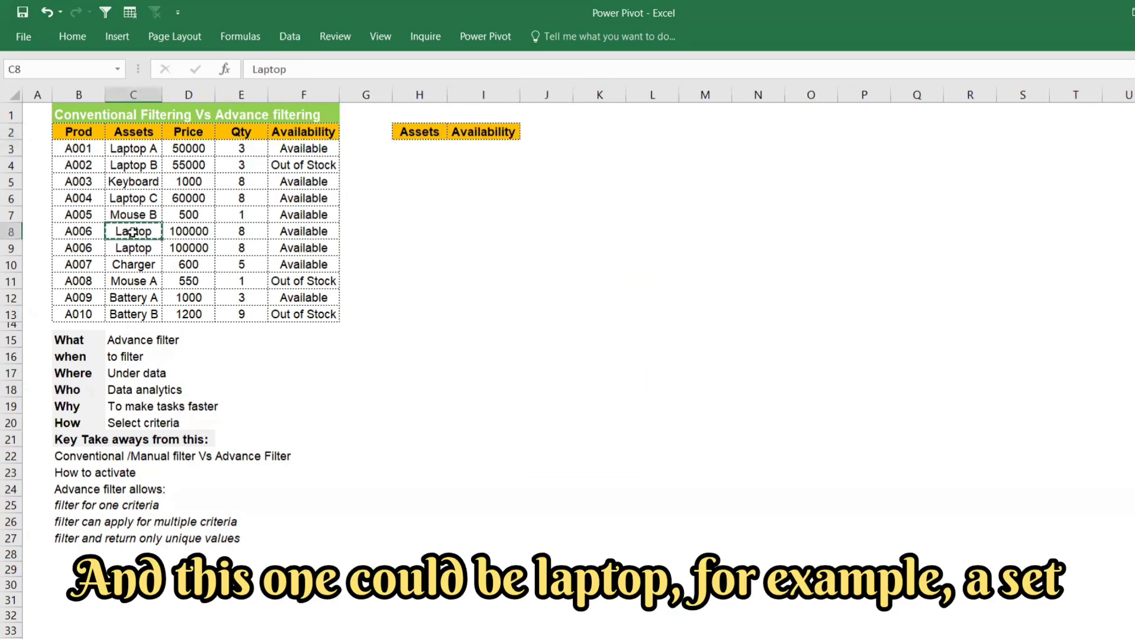
key("ctrl+c")
left_click(413, 145)
key("ctrl+v")
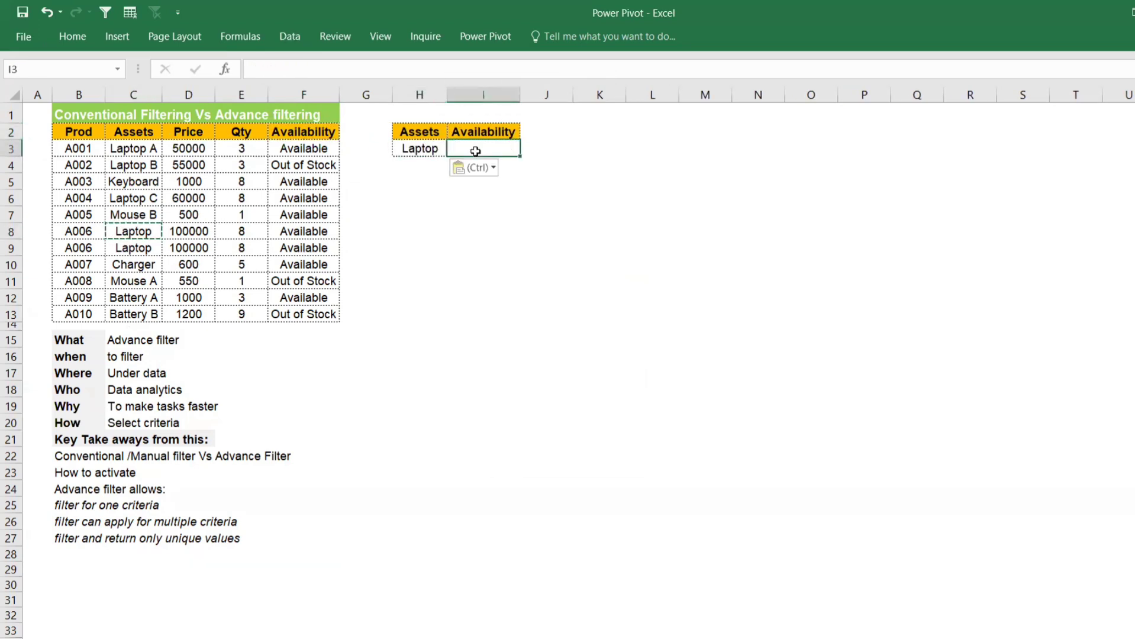
left_click(325, 186)
key("ctrl+c")
left_click(473, 151)
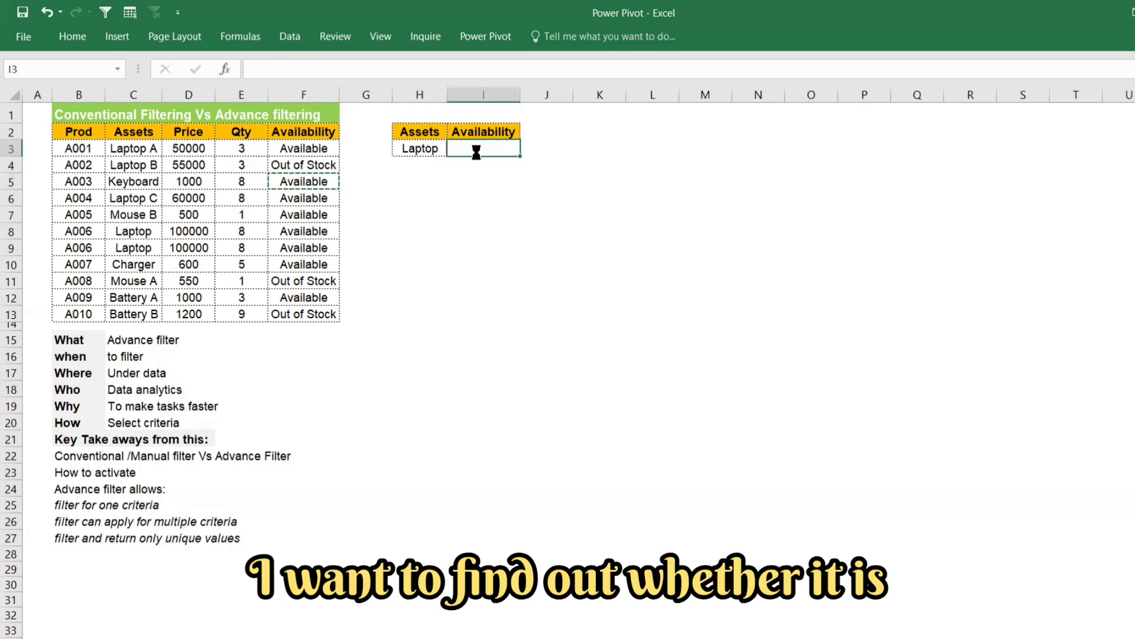
key("ctrl+v")
left_click(450, 232)
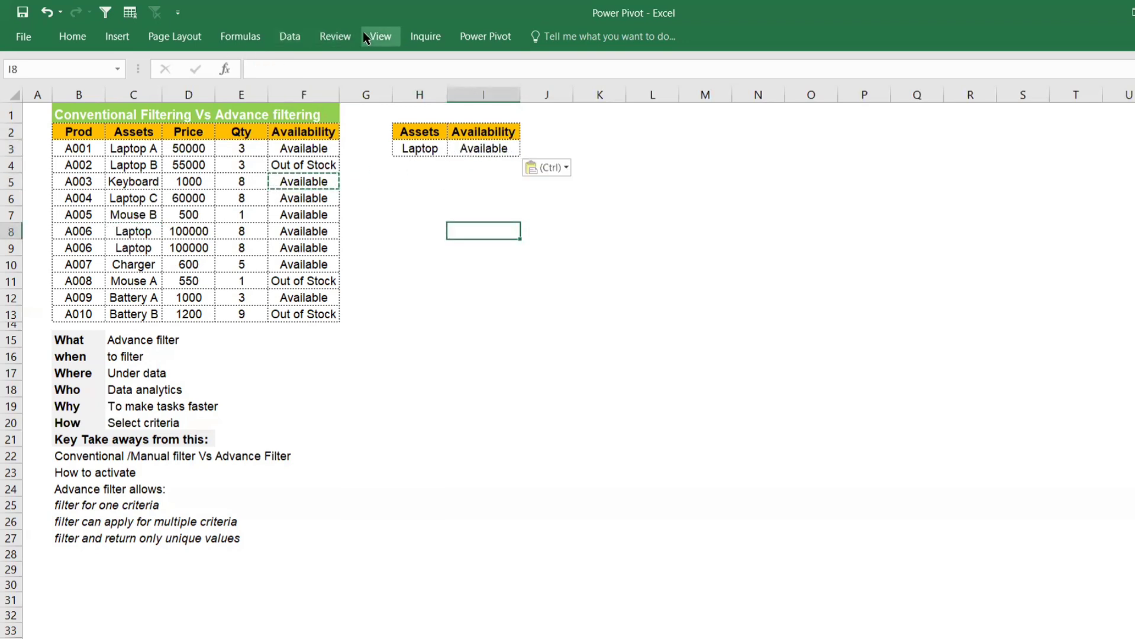
Step: Set up an Advanced Filter on B2:F13 that copies to another location, with H2:H3 as its criteria range
left_click(290, 37)
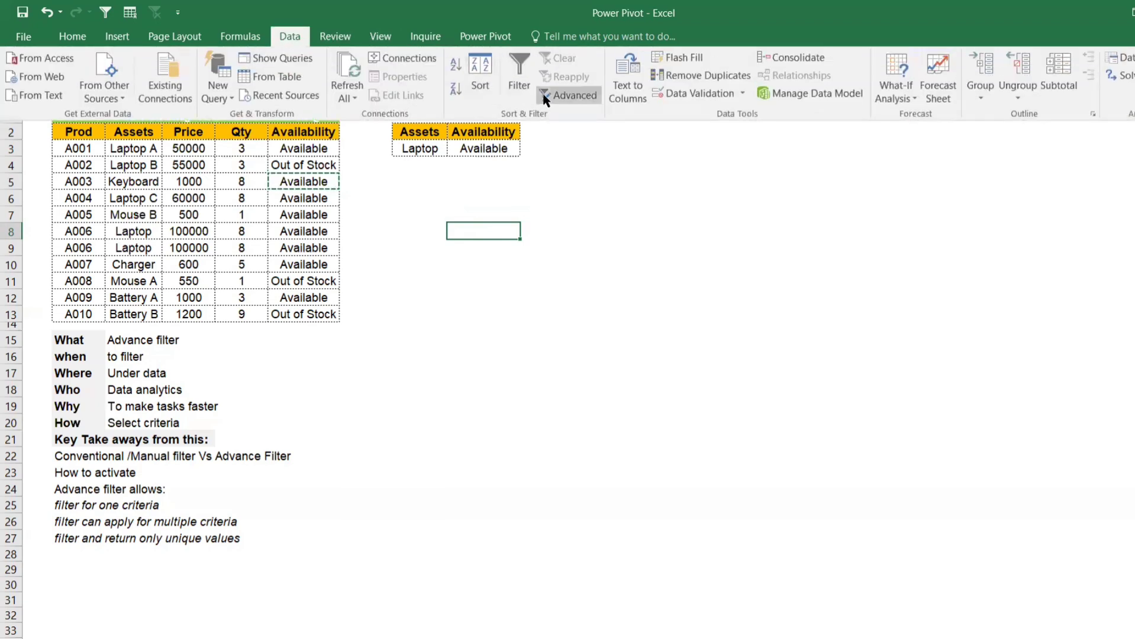
left_click(575, 95)
left_click_drag(512, 290, 536, 205)
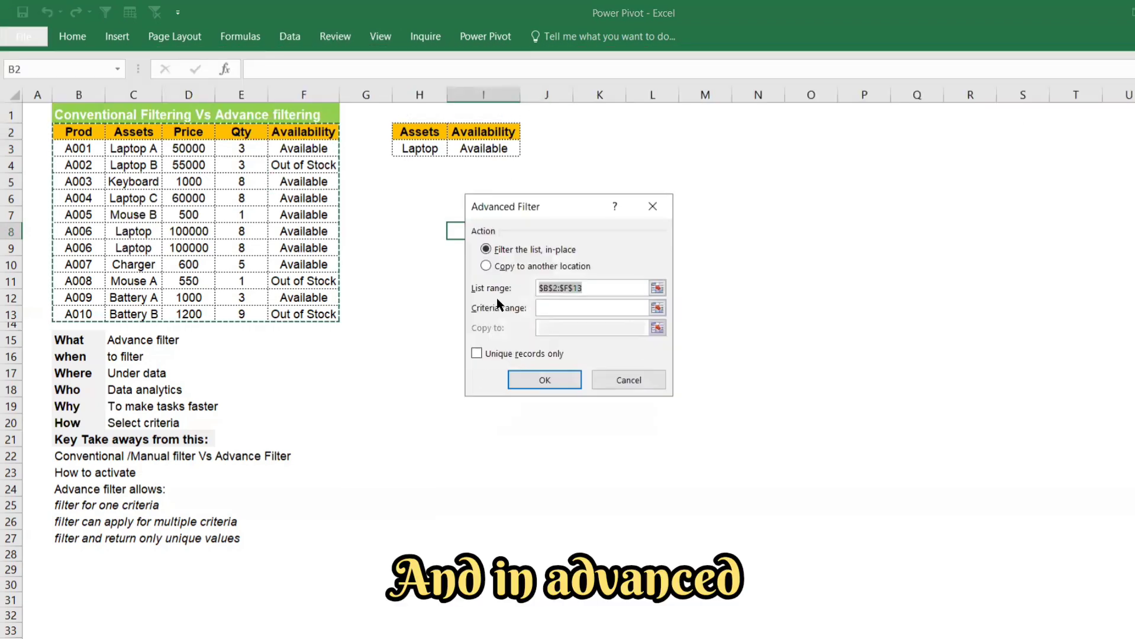
left_click(541, 267)
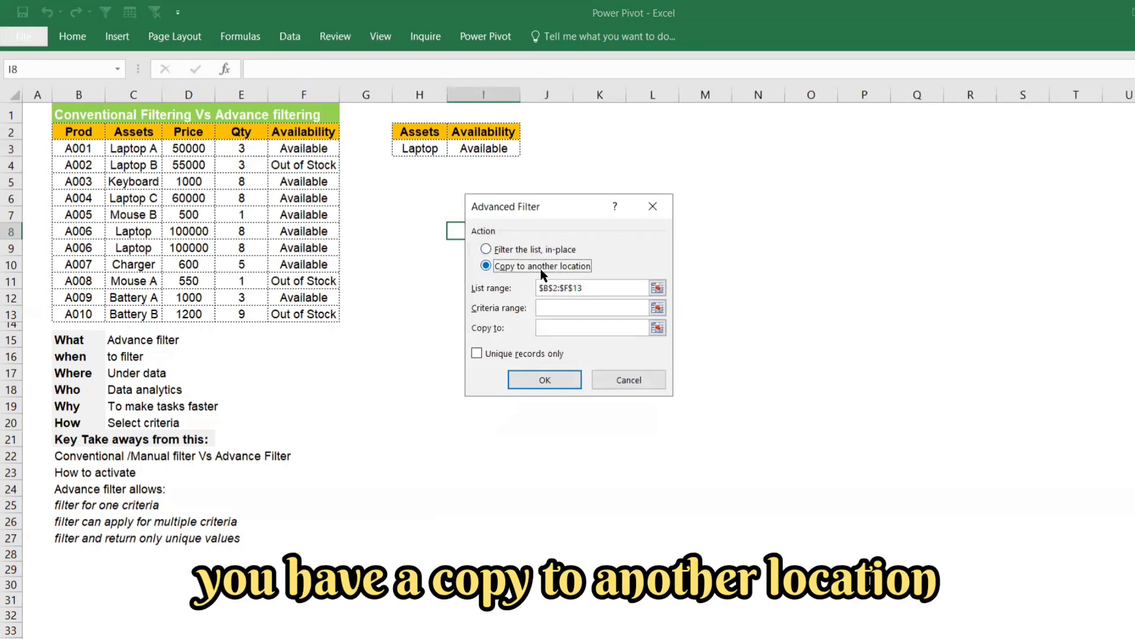
left_click(656, 308)
left_click_drag(410, 133, 416, 144)
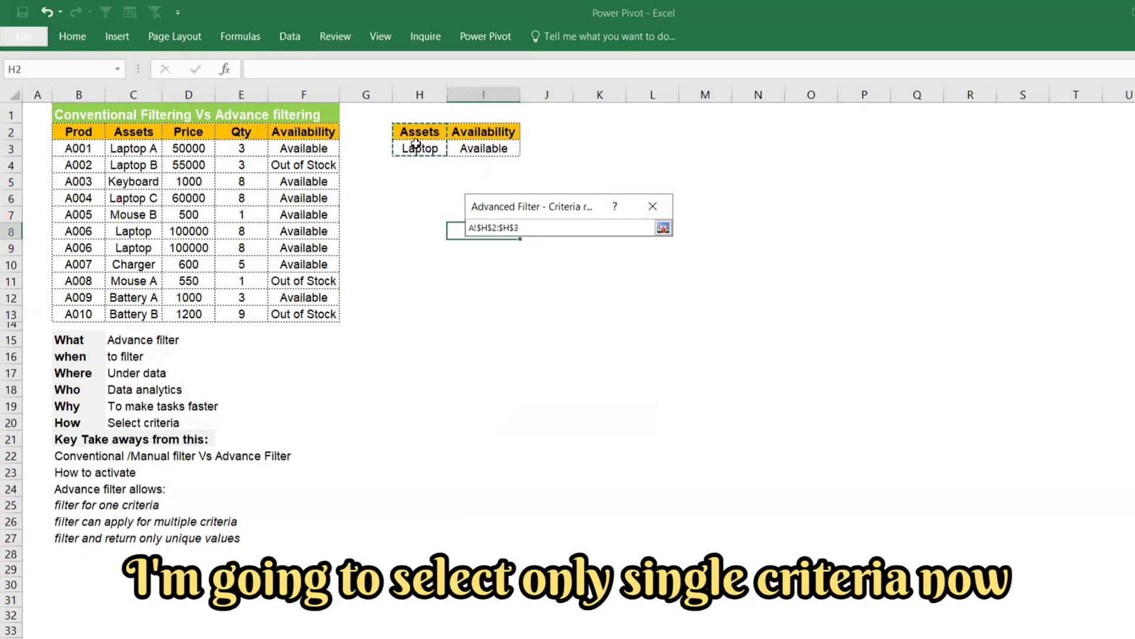
key("Return")
Step: Set H5 as the destination for the extracted records and run the Advanced Filter
left_click(656, 327)
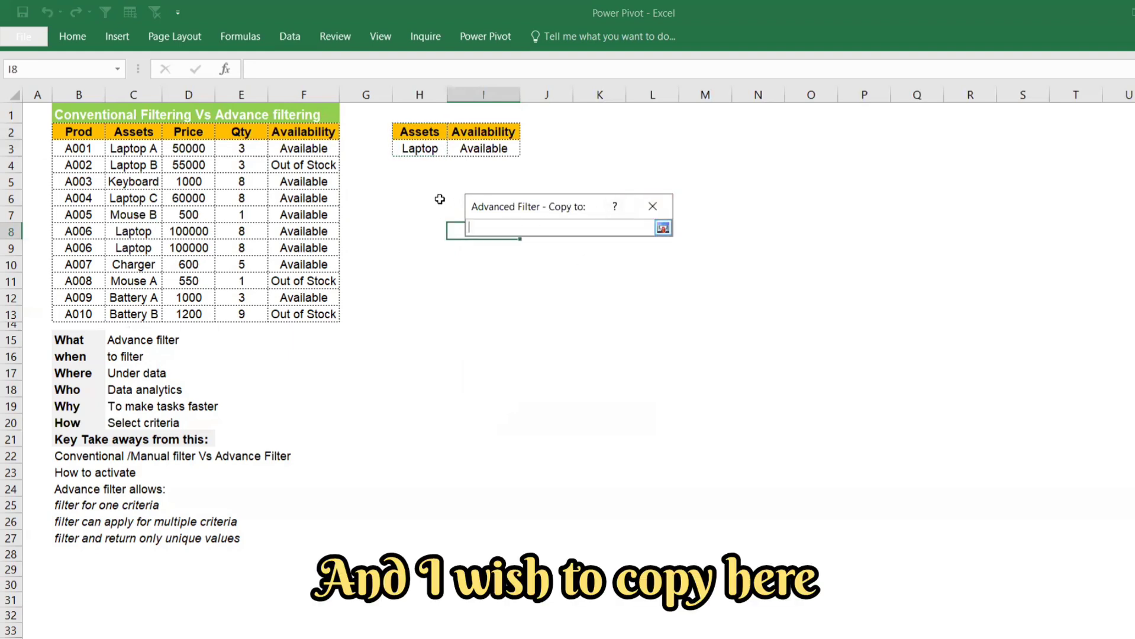
left_click(406, 178)
key("Return")
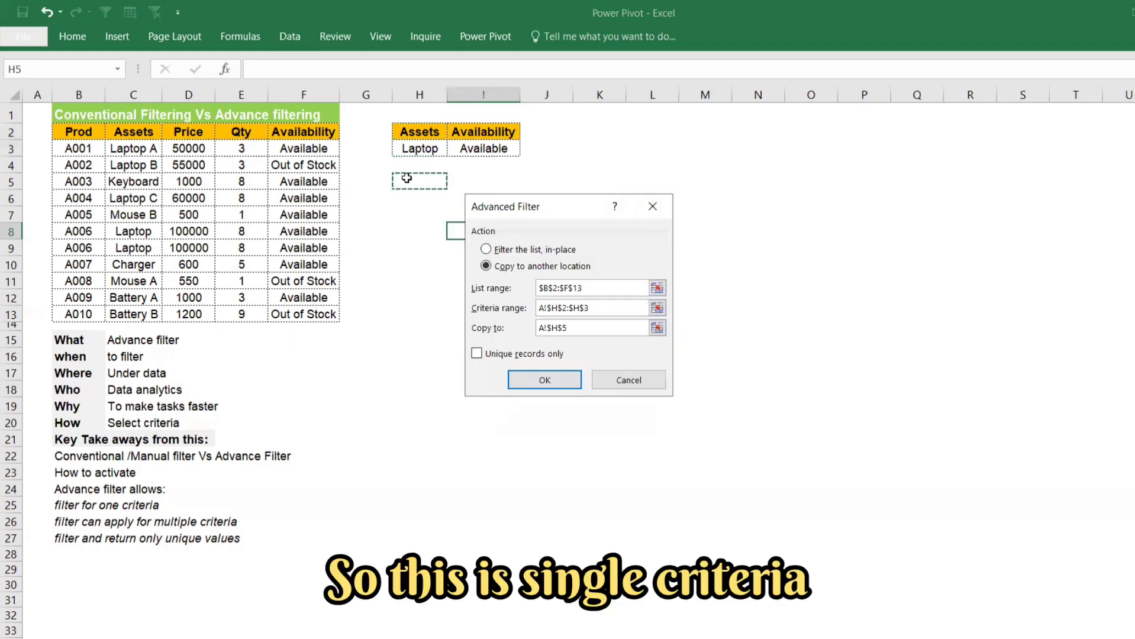
left_click(520, 381)
Step: Enter the label "Single Criteria" in H4 above the extracted list
left_click(417, 164)
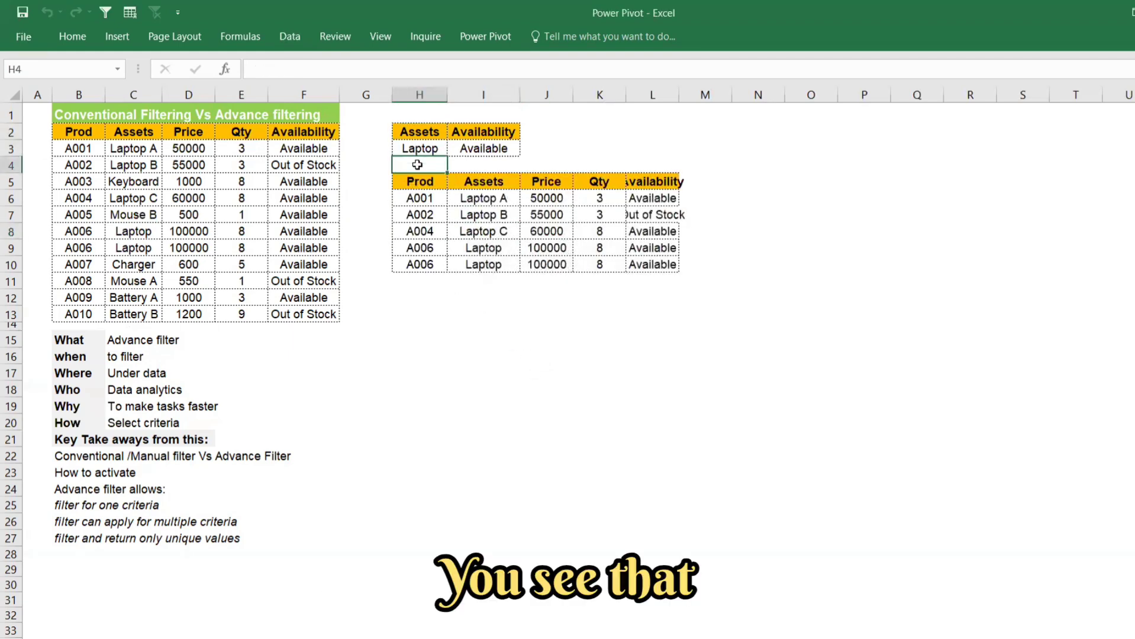
type("Singl")
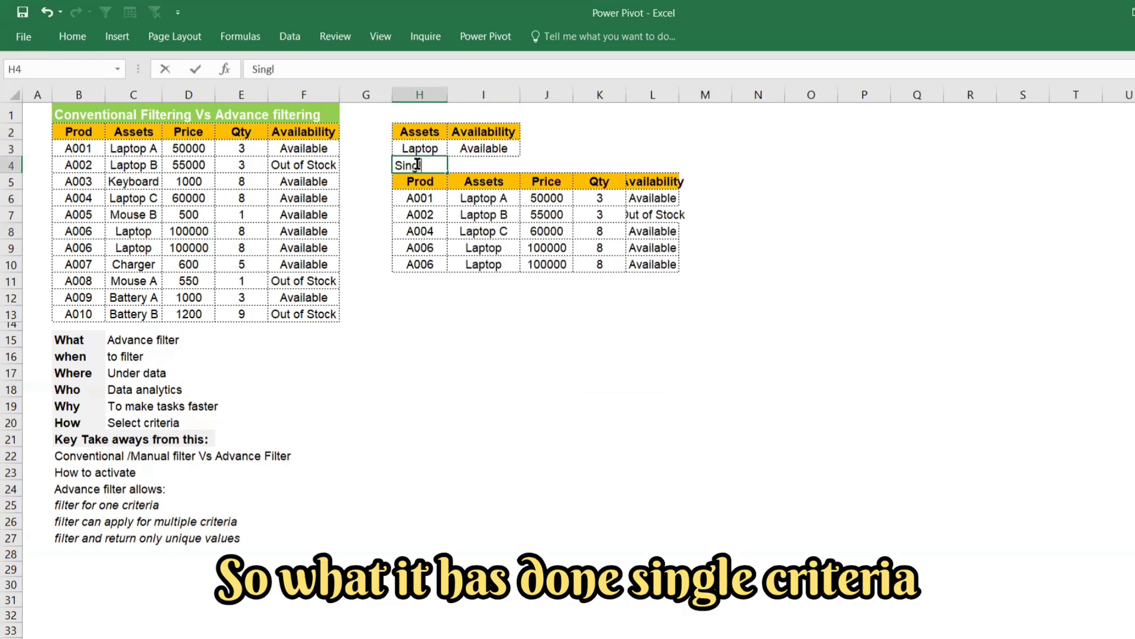
type("e Crit")
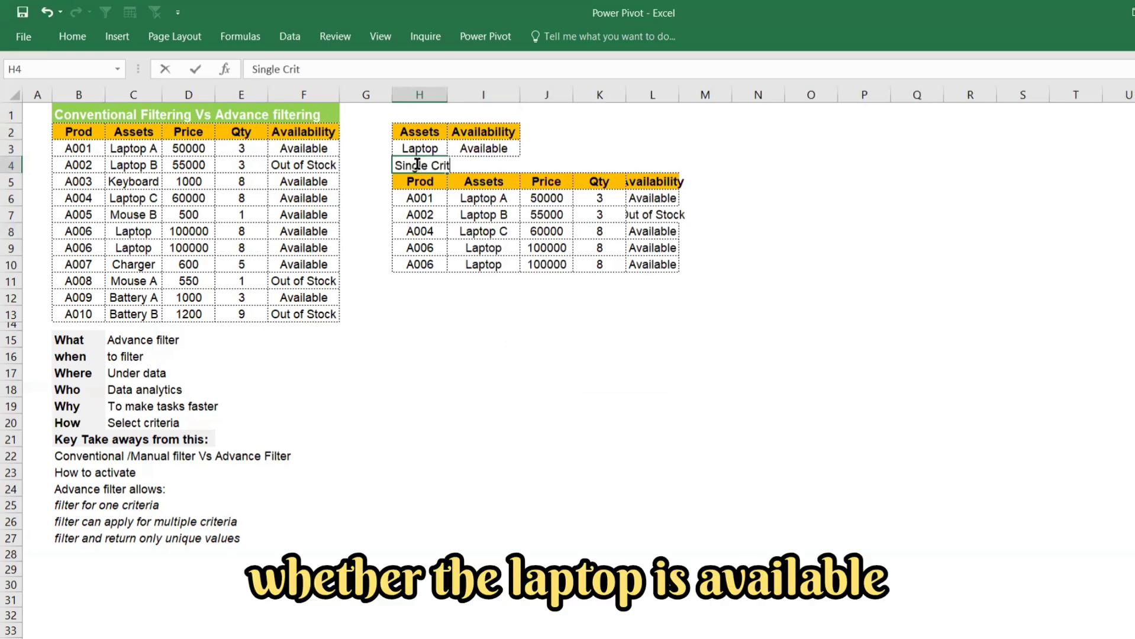
type("eria")
key("Return")
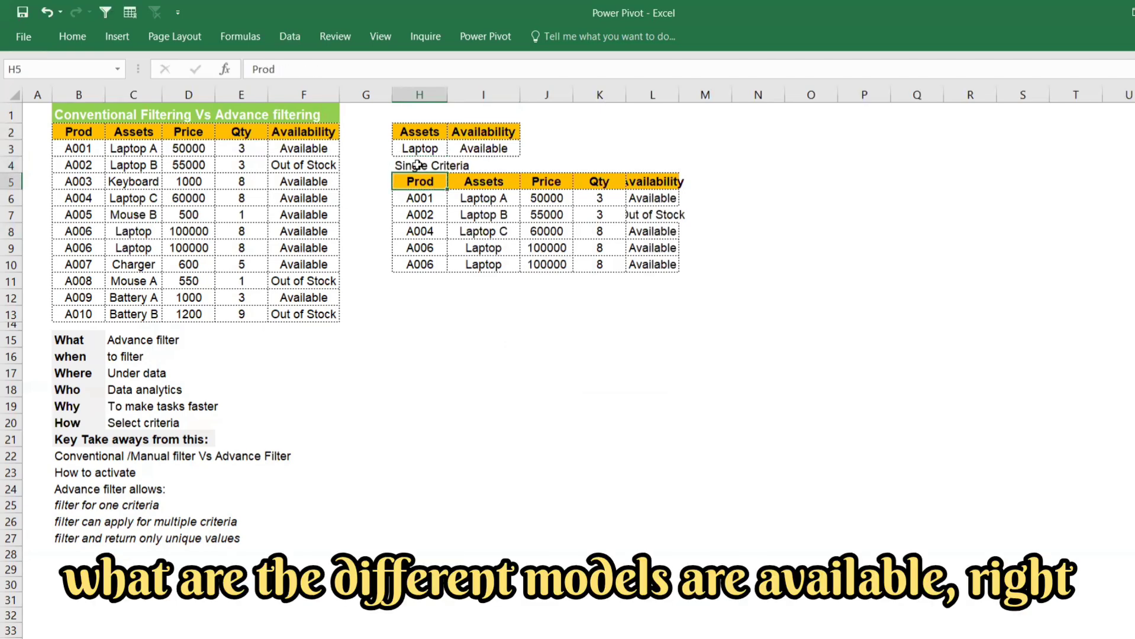
Step: Go over the extracted laptop records and widen column L to fit its Availability entries
left_click(420, 201)
left_click_drag(419, 204, 419, 232)
left_click(489, 199)
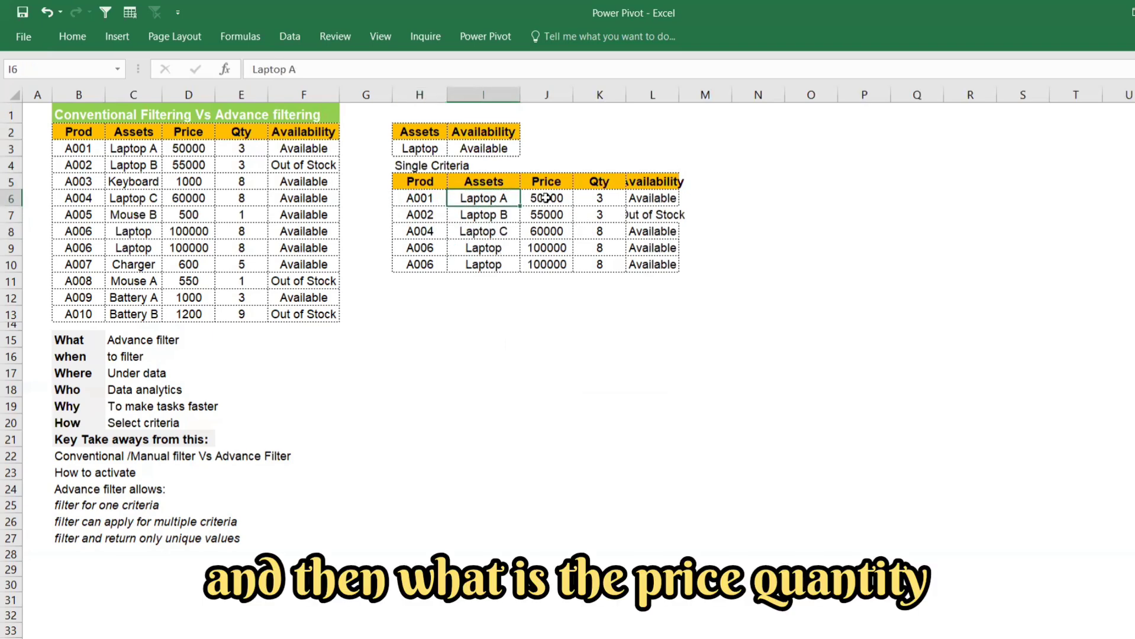
left_click_drag(680, 98, 702, 97)
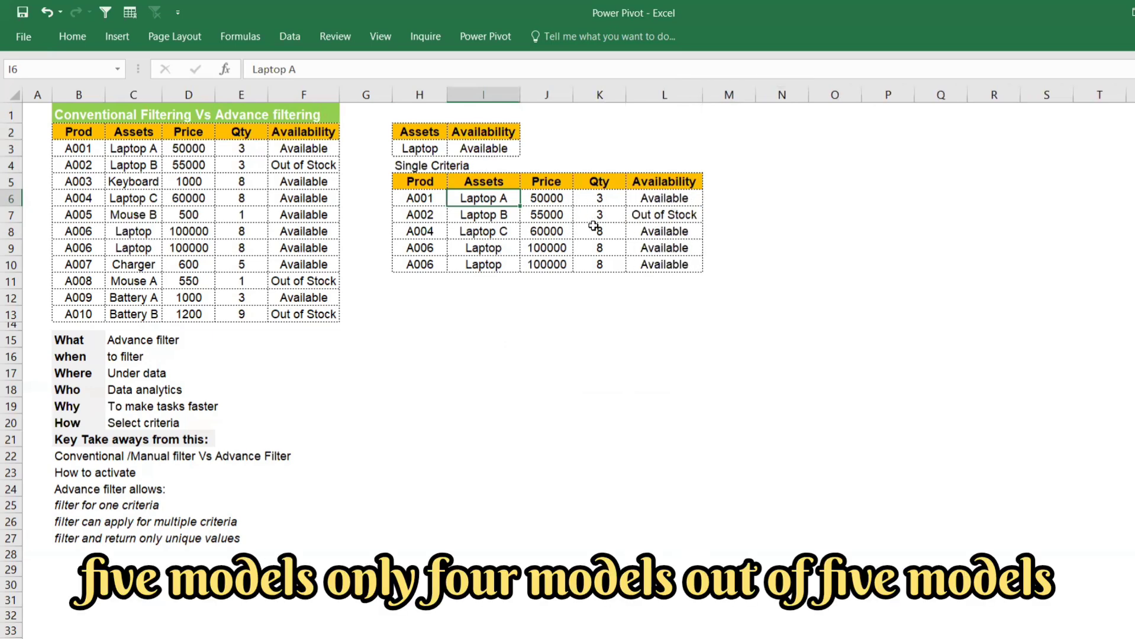
Step: Highlight the extracted Availability entries in L6:L10, and make the Single Criteria label in H4 bold
left_click_drag(667, 203, 662, 261)
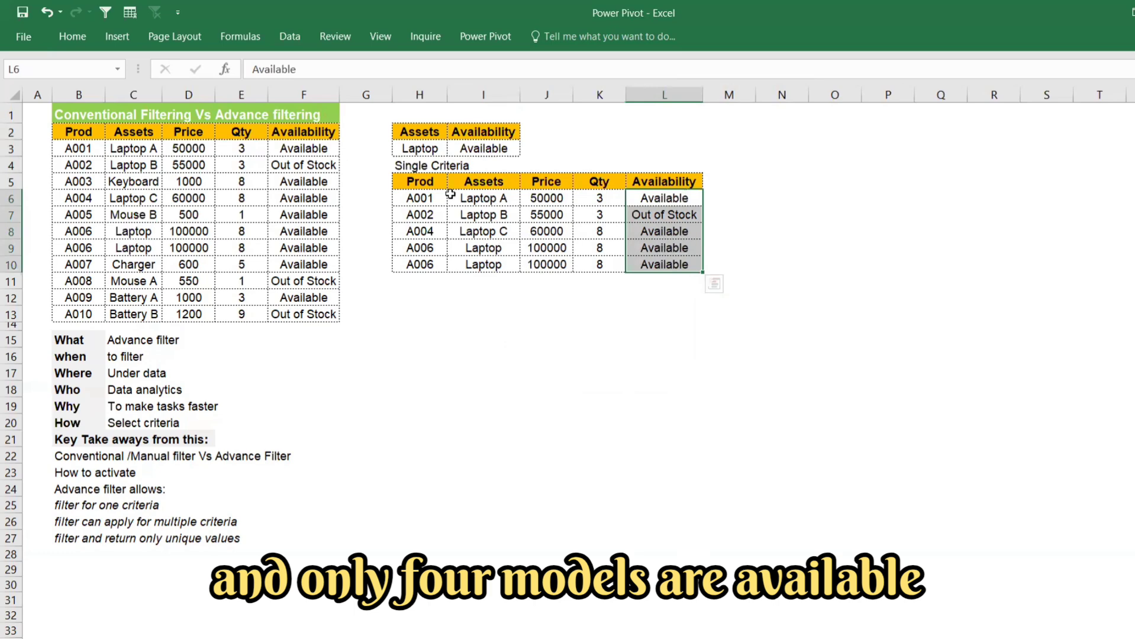
left_click(417, 167)
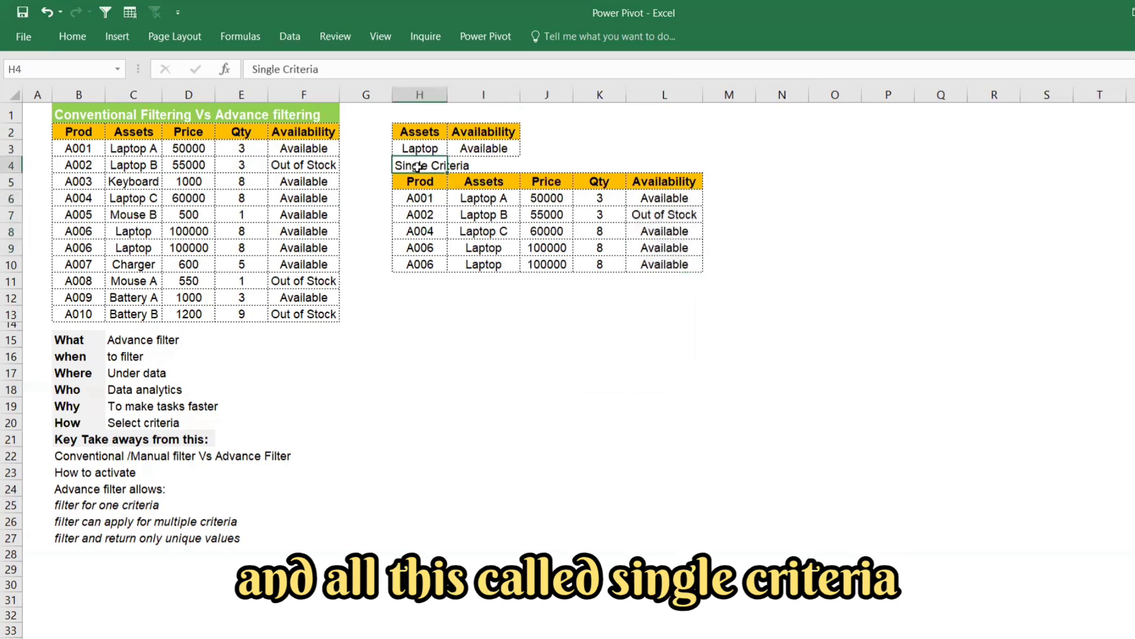
key("ctrl+b")
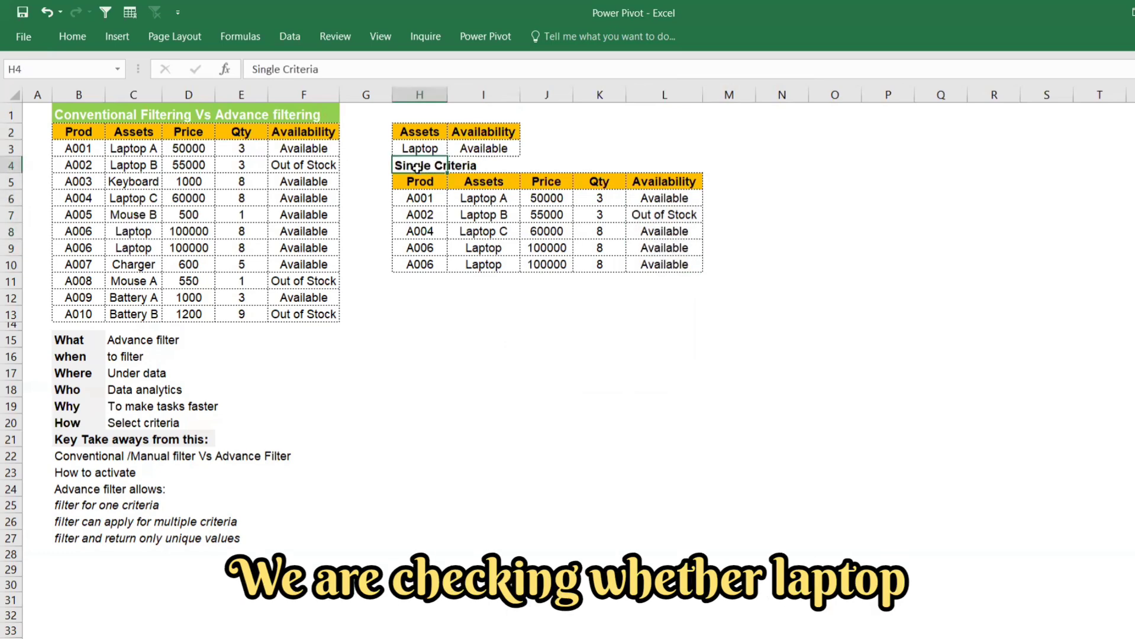
Step: Enter the label "Mutlip criteria: Laptop and availability" in H12 below the first extracted list
left_click(423, 290)
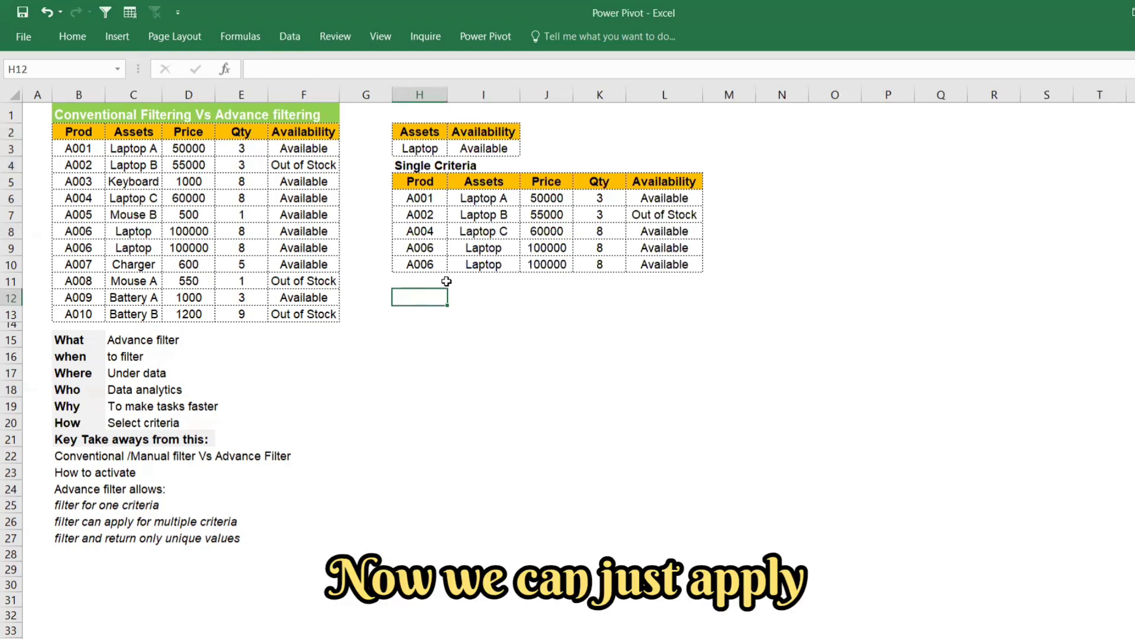
type("Mut")
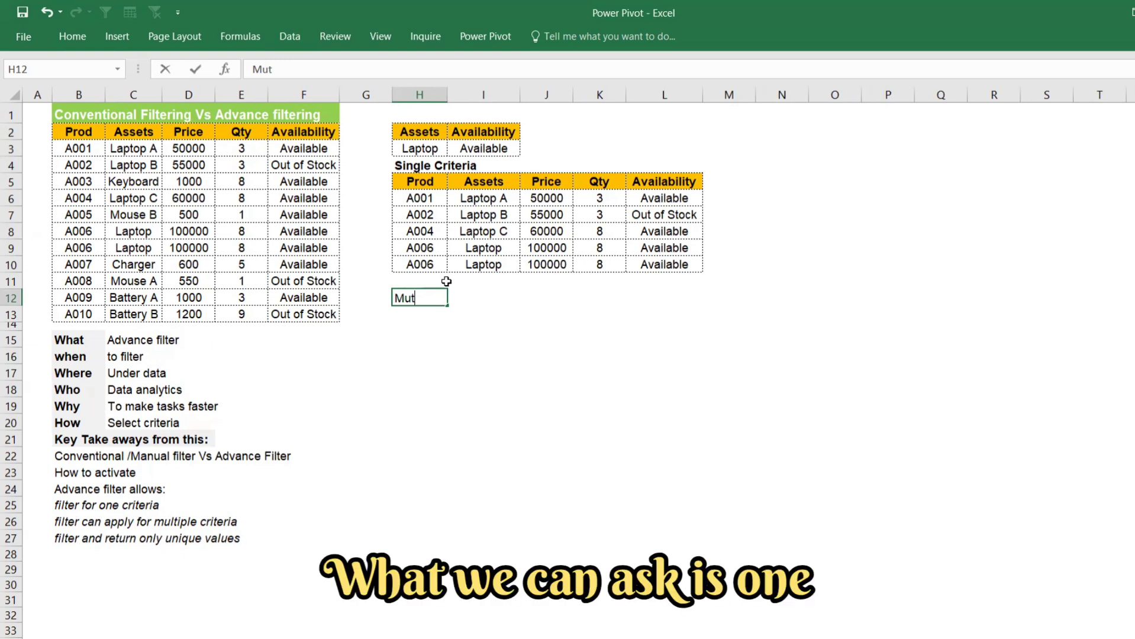
type("lip crite")
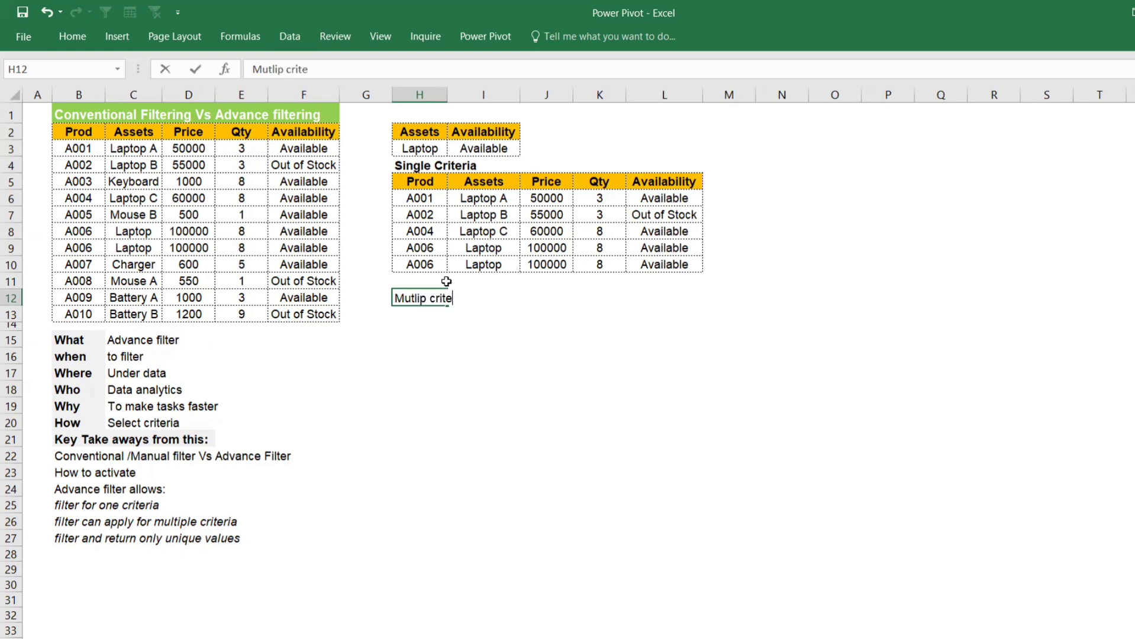
type("raao")
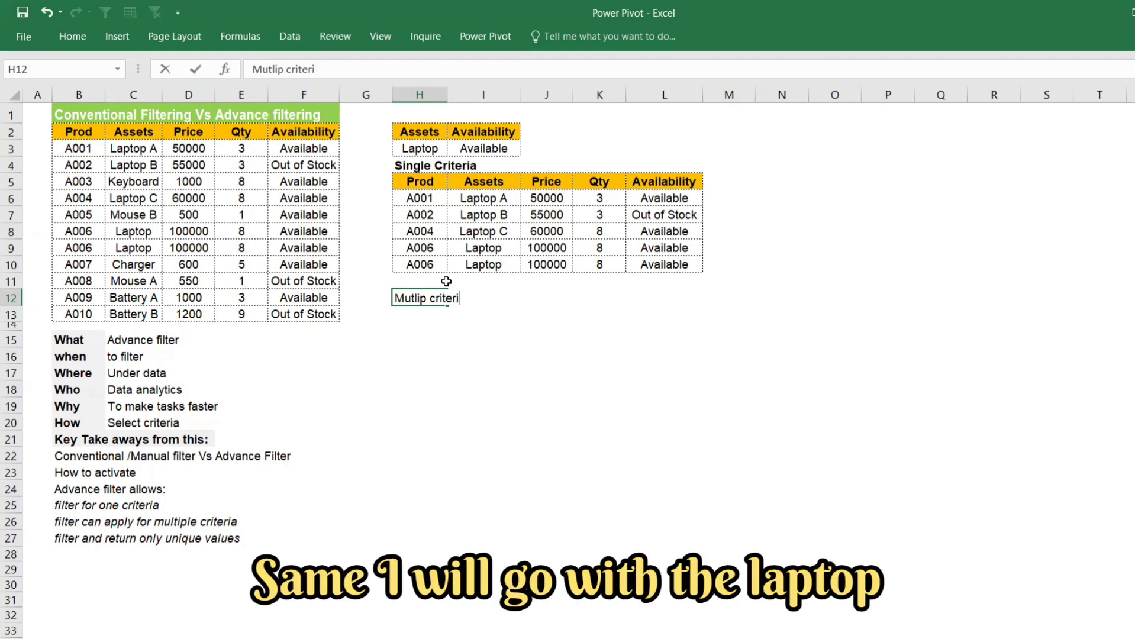
type(" La")
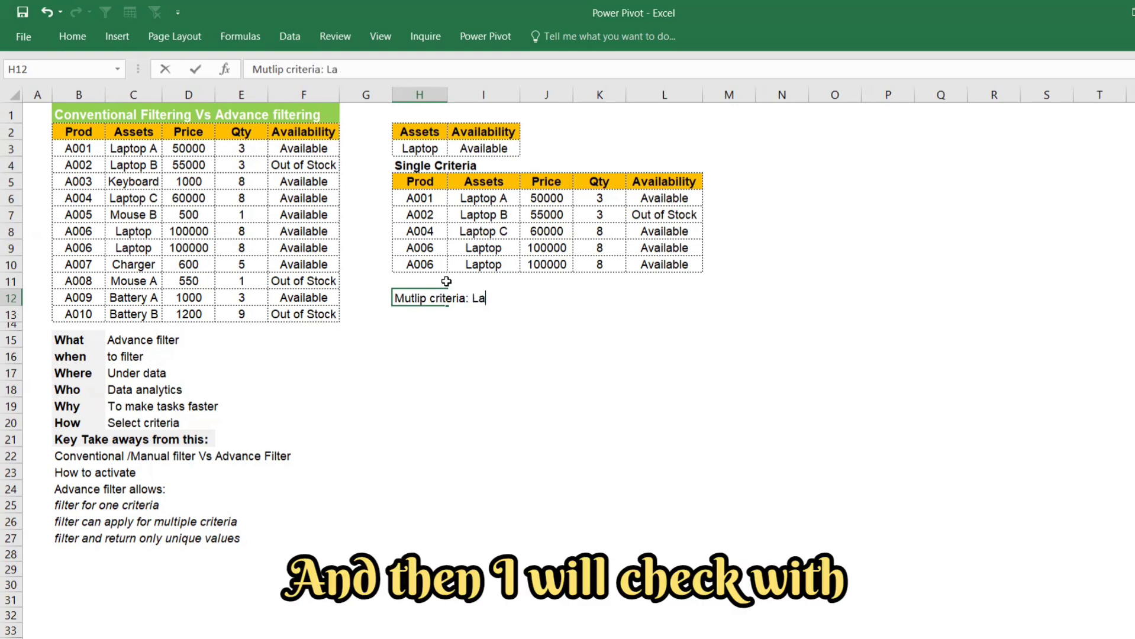
type("[ptop ")
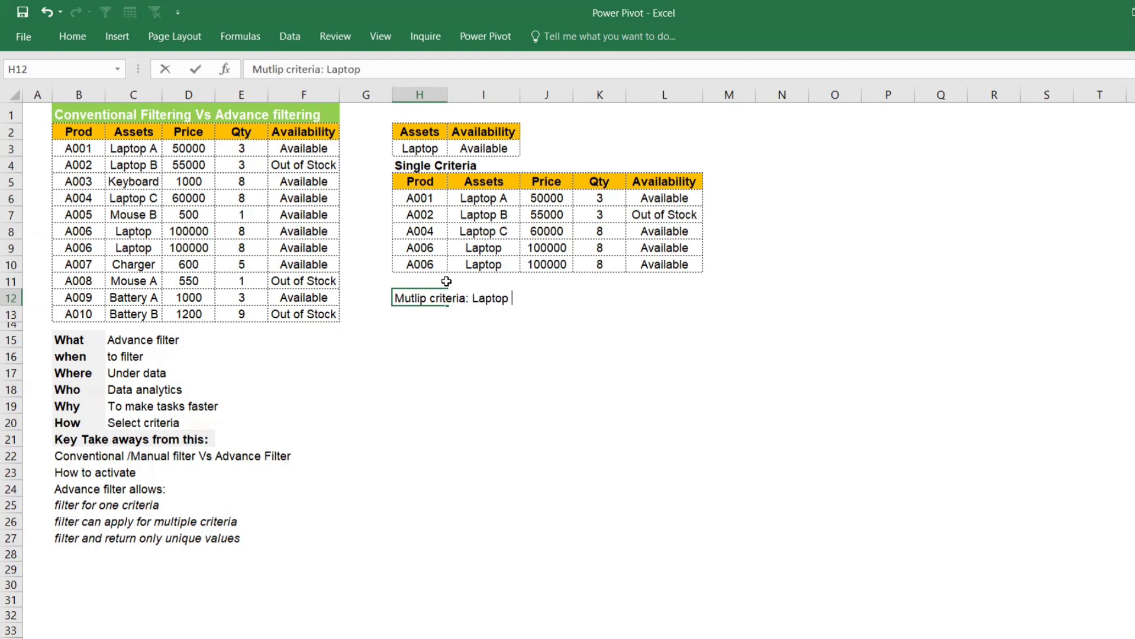
type("and avail")
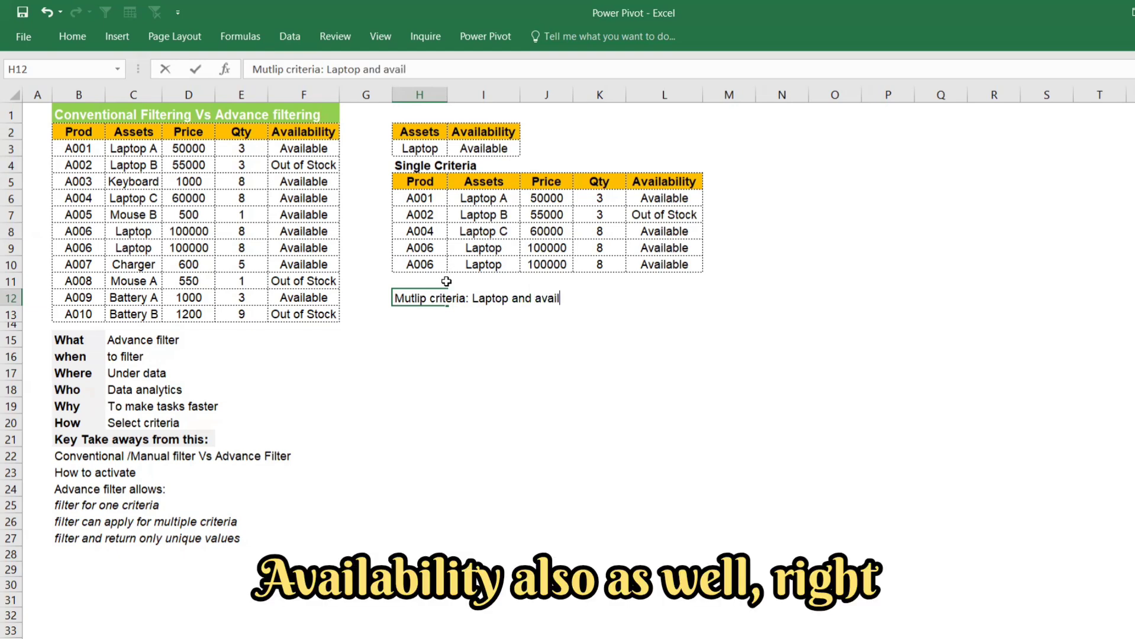
type("ability")
key("Return")
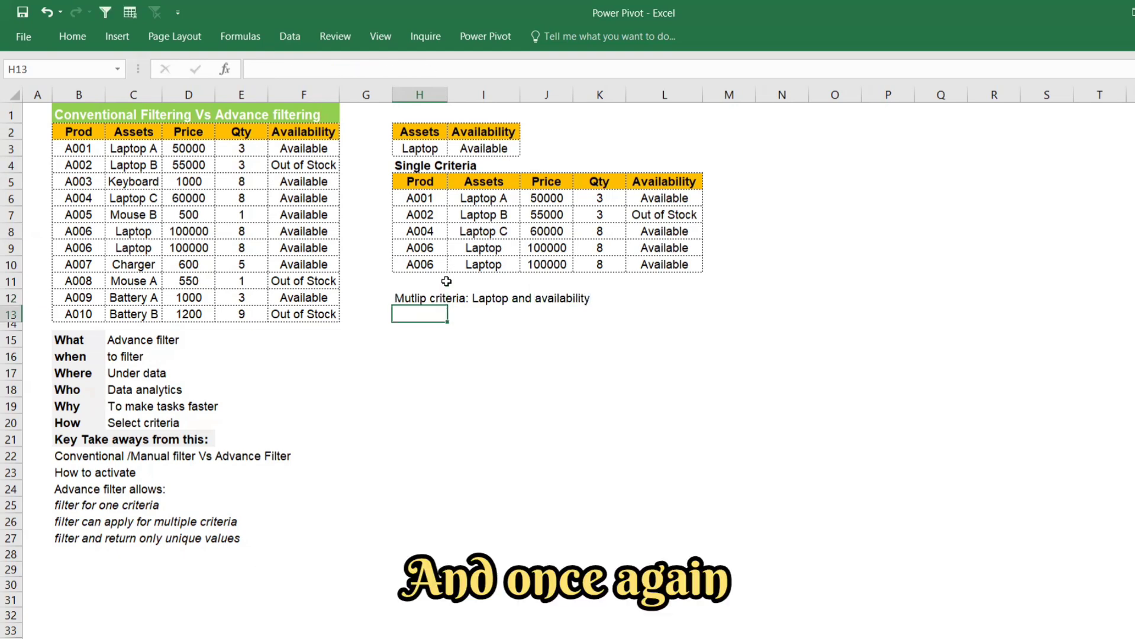
Step: Set up an Advanced Filter on B2:F13 that copies to another location, with H2:I3 as its criteria range
left_click(289, 36)
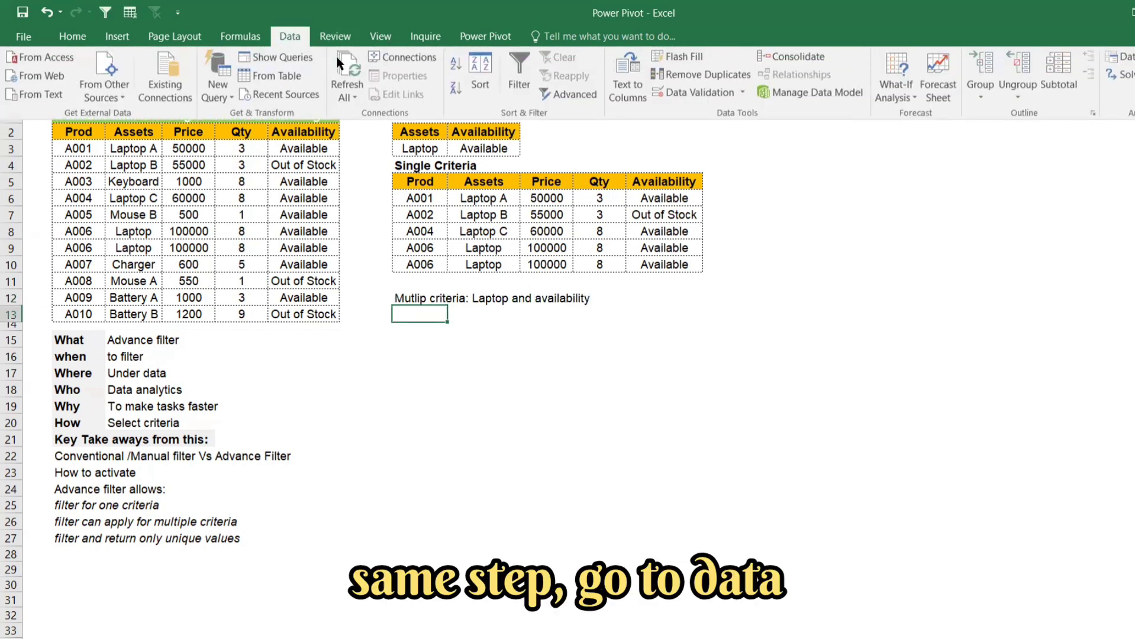
left_click(579, 99)
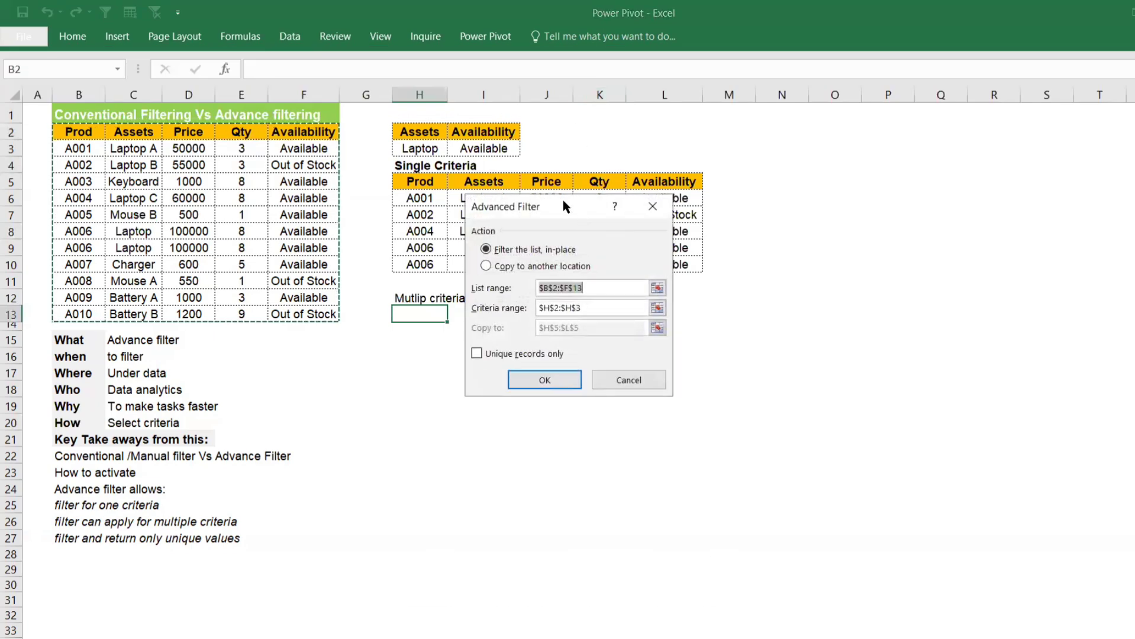
left_click_drag(563, 201, 679, 137)
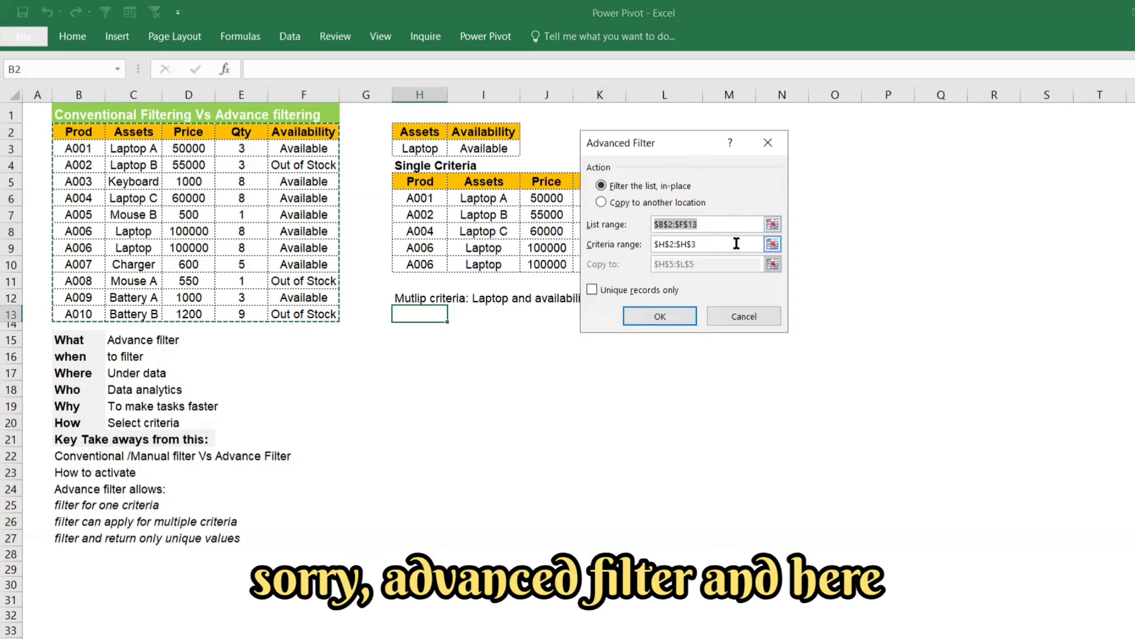
left_click(601, 201)
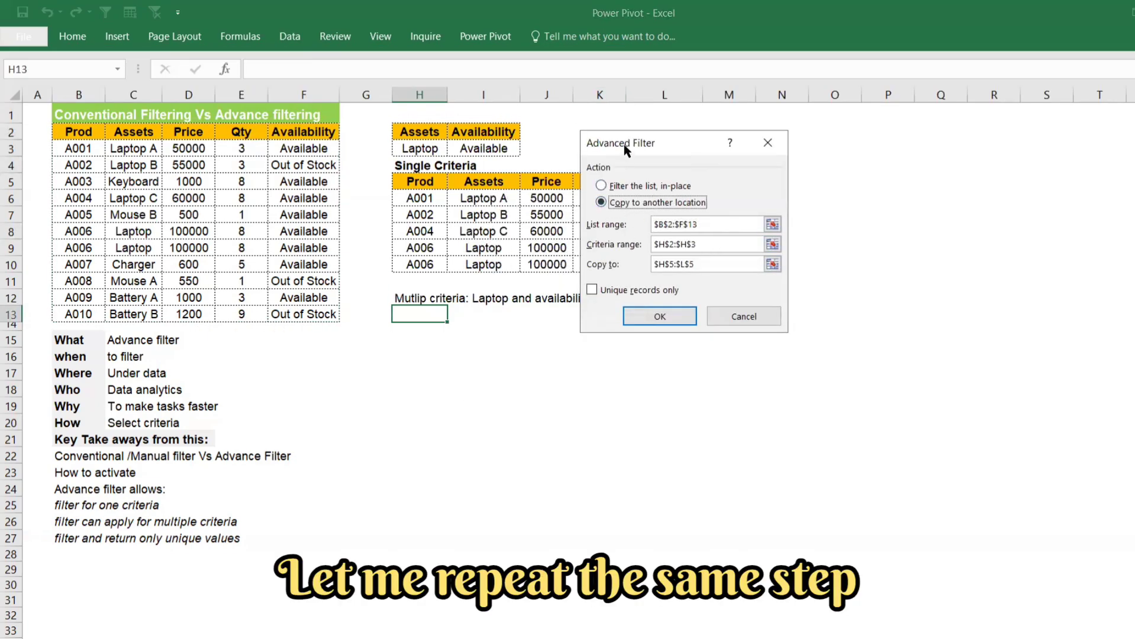
left_click_drag(623, 145, 771, 142)
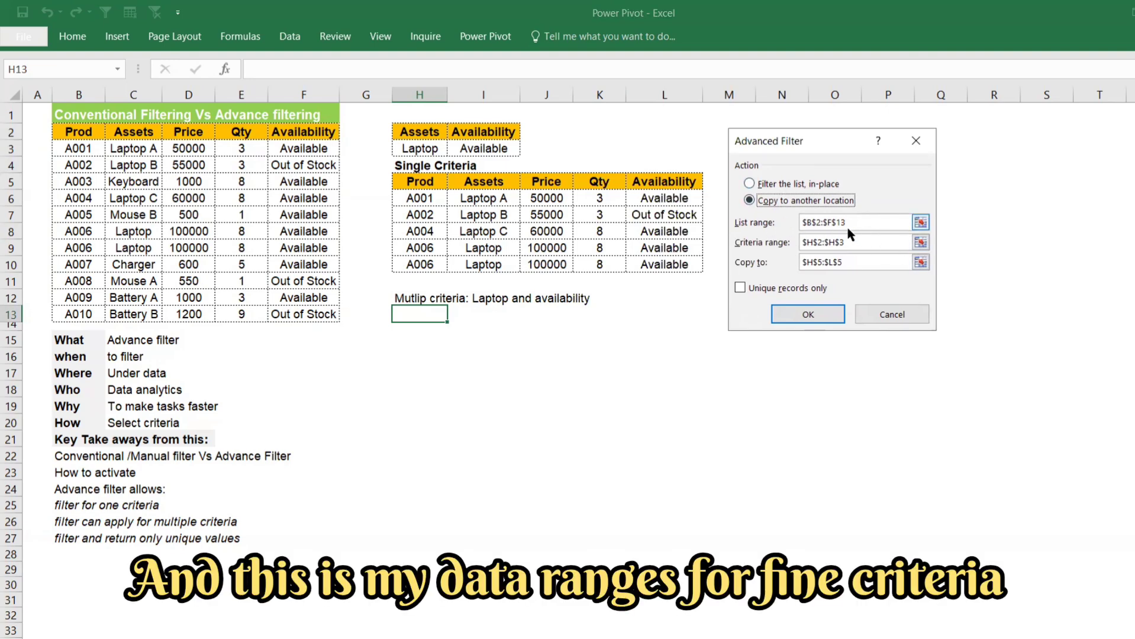
left_click(804, 244)
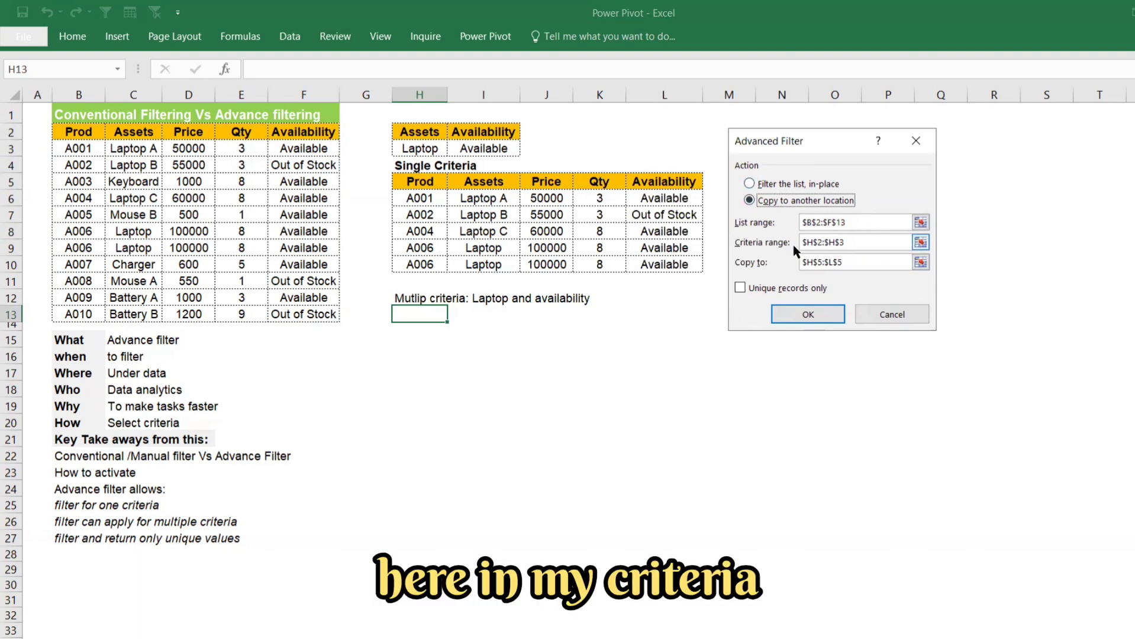
left_click(921, 242)
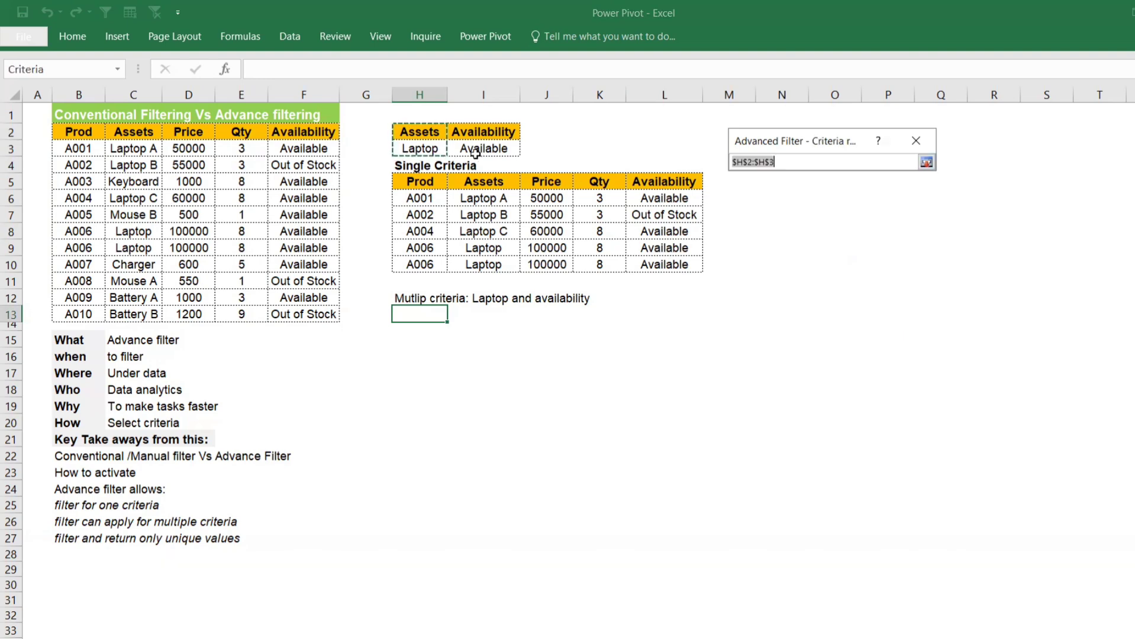
left_click_drag(417, 132, 492, 148)
key("Return")
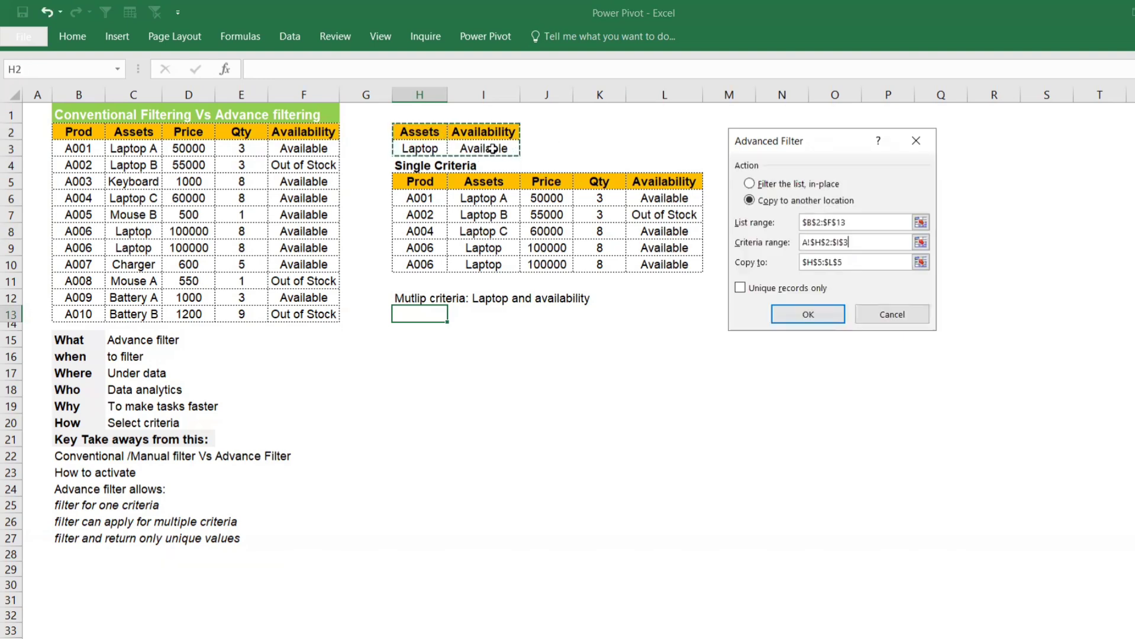
Step: Set H13 as the copy destination and run the Advanced Filter with both criteria
left_click(924, 262)
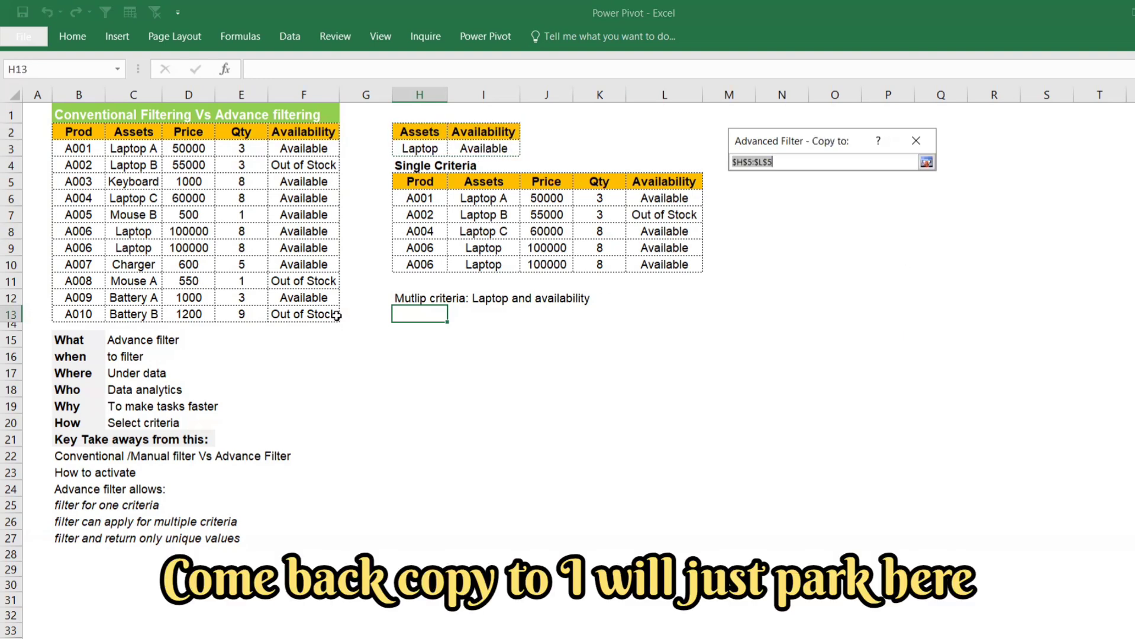
left_click(416, 316)
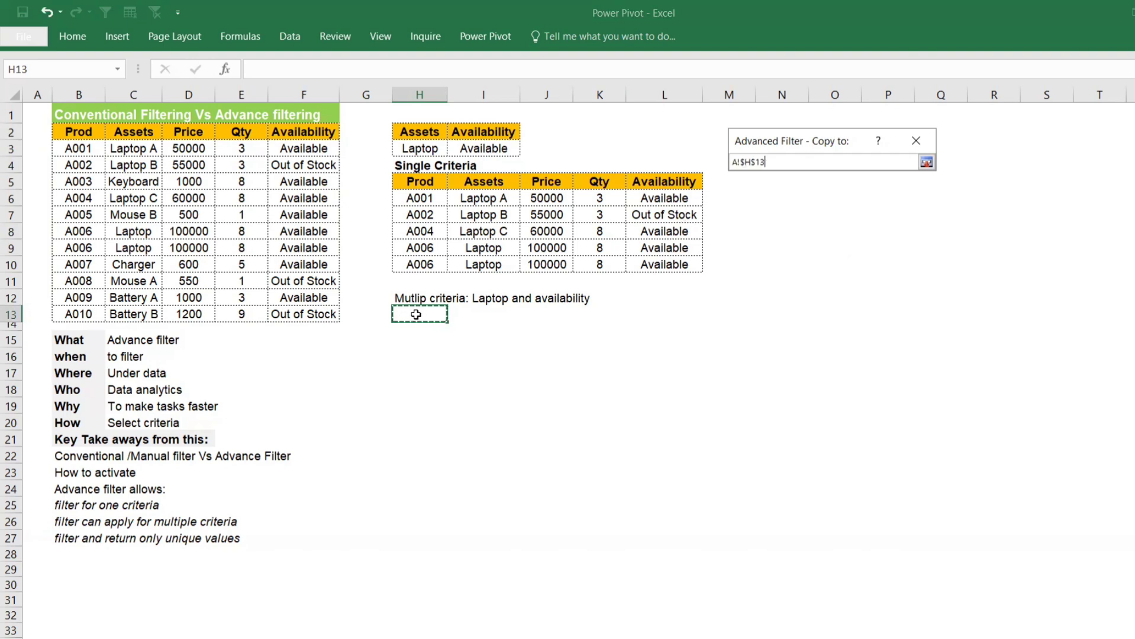
key("Return")
left_click(787, 315)
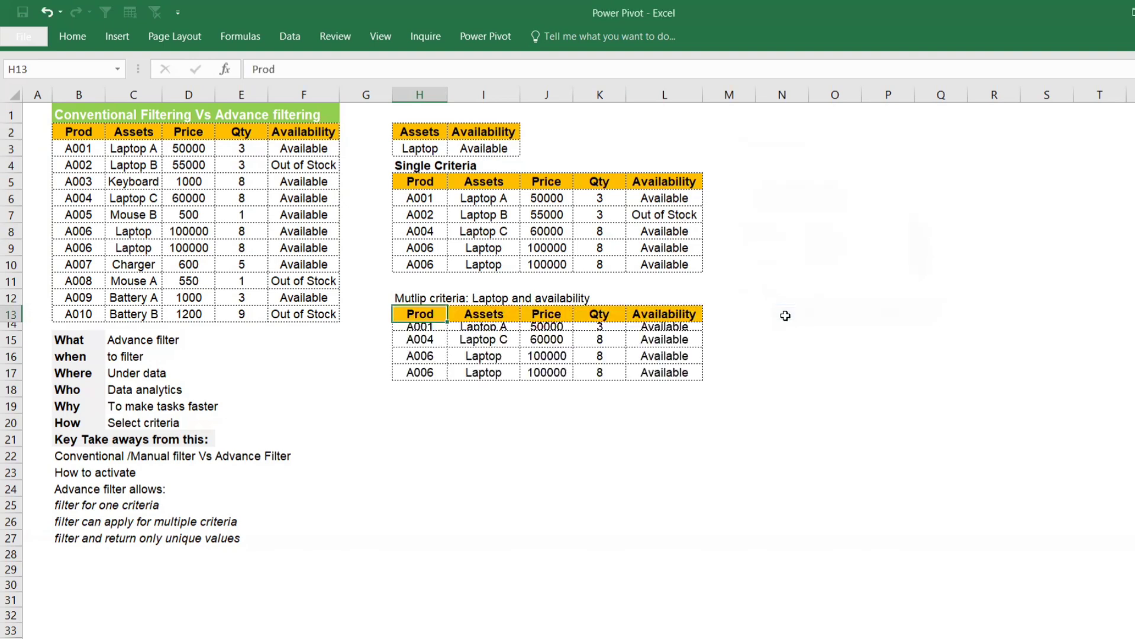
left_click(518, 448)
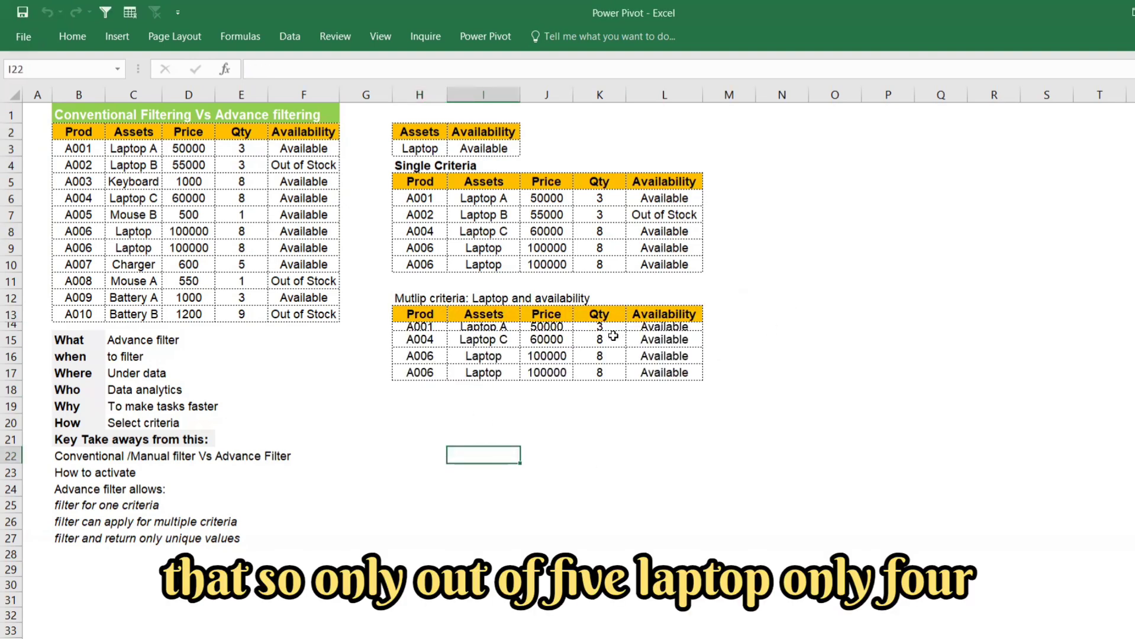
Step: Increase the height of row 14 to fit its record, and compare the Availability entries and repeated A006 rows in the extracted lists
left_click_drag(668, 198, 666, 266)
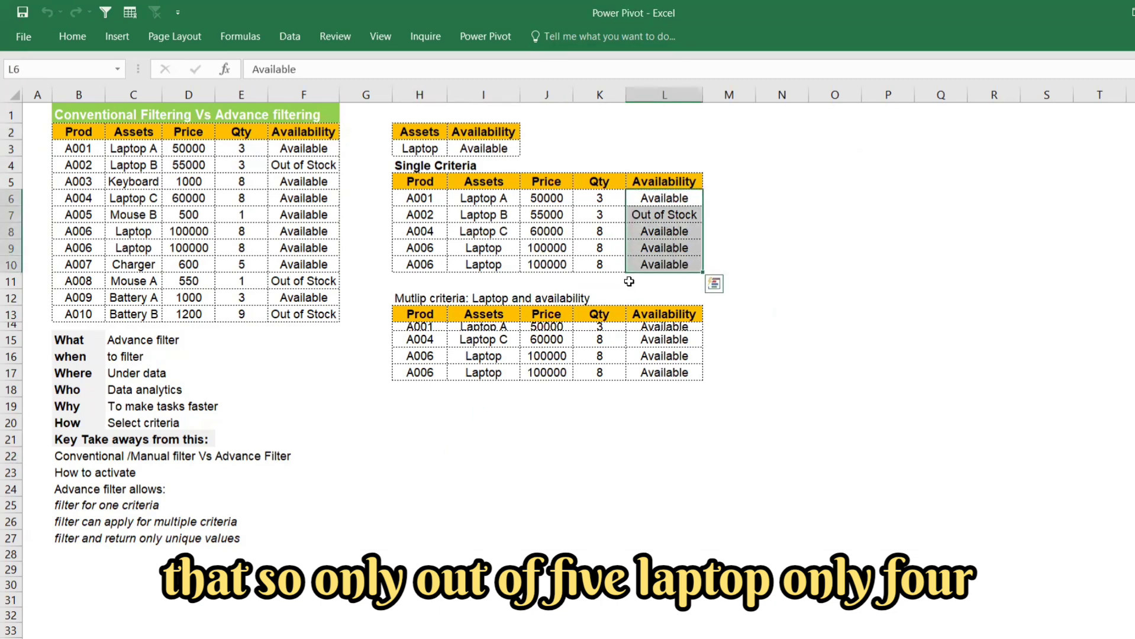
left_click_drag(12, 332, 13, 340)
left_click(659, 334)
left_click_drag(658, 335, 659, 380)
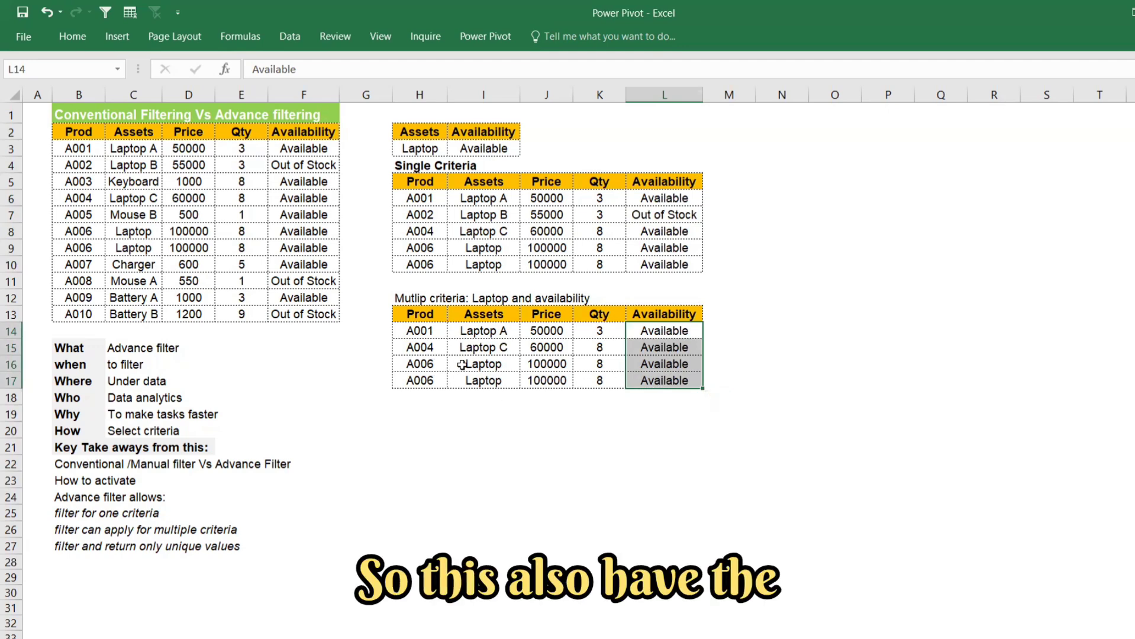
left_click_drag(462, 364, 547, 381)
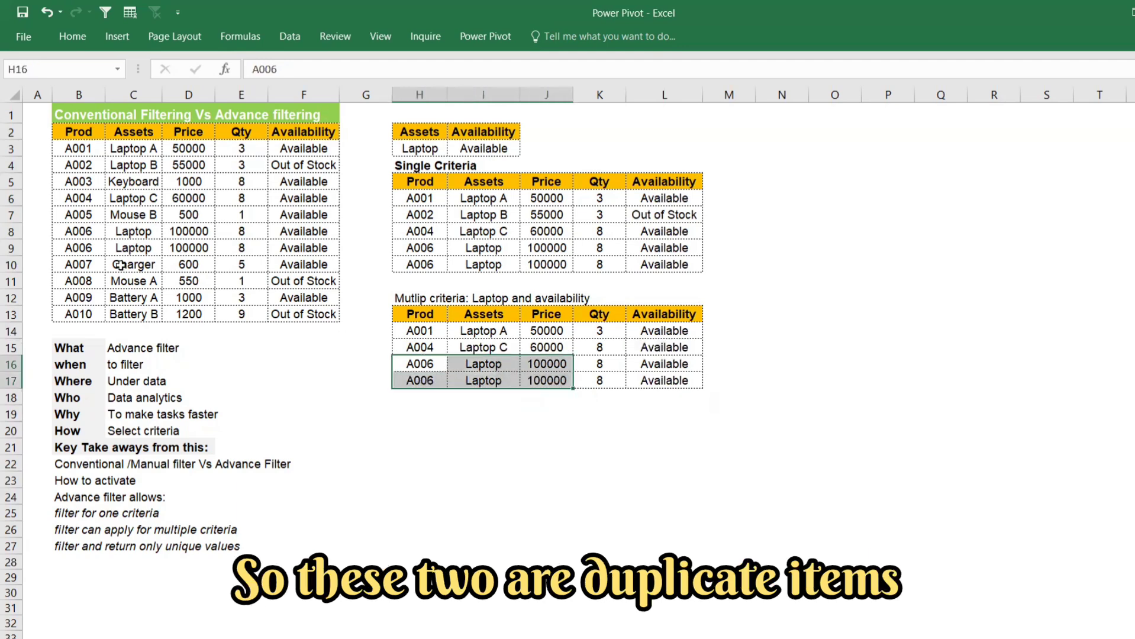
Step: Copy the H12 label to H19 and extend it to read "Mutlip criteria: Laptop and availability without duplicates"
left_click(412, 299)
key("ctrl+c")
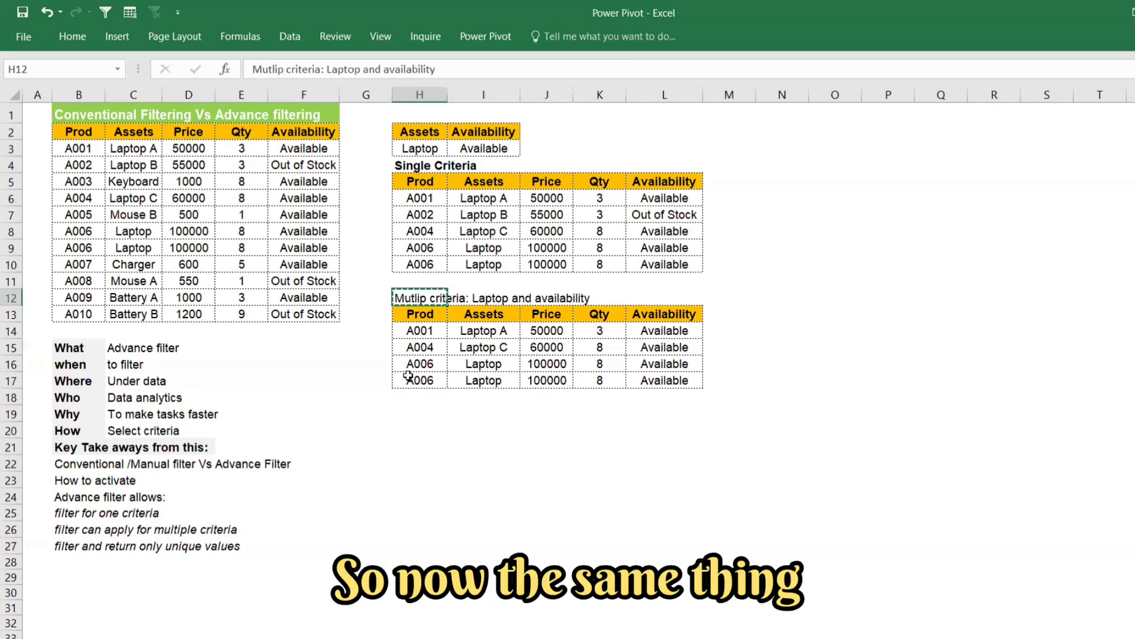
left_click(416, 412)
key("ctrl+v")
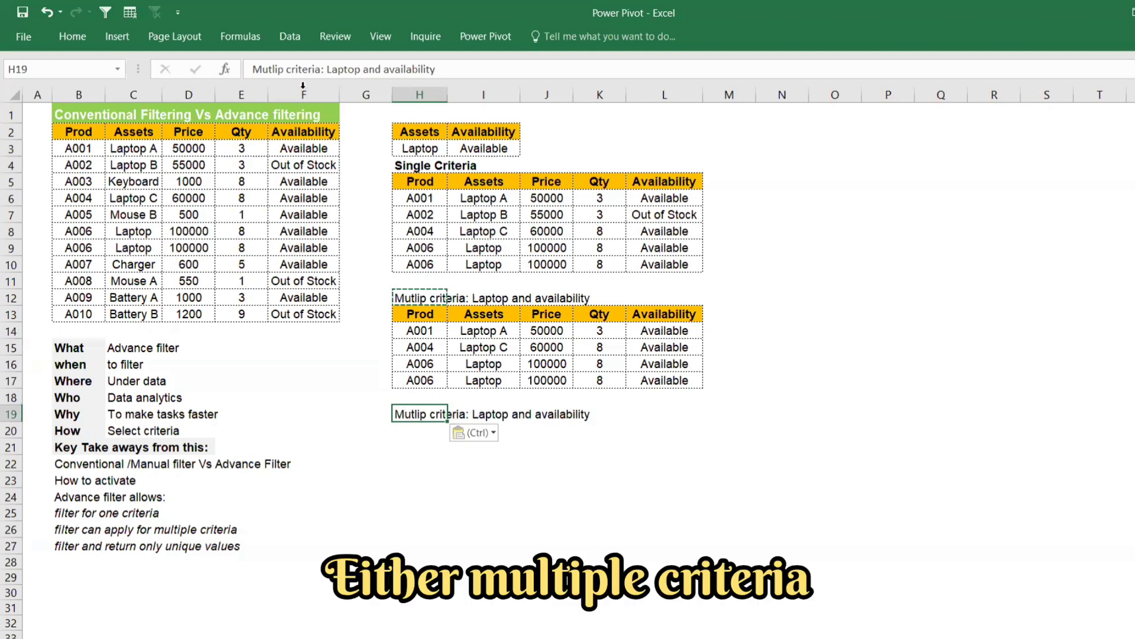
left_click(480, 69)
type("withoo")
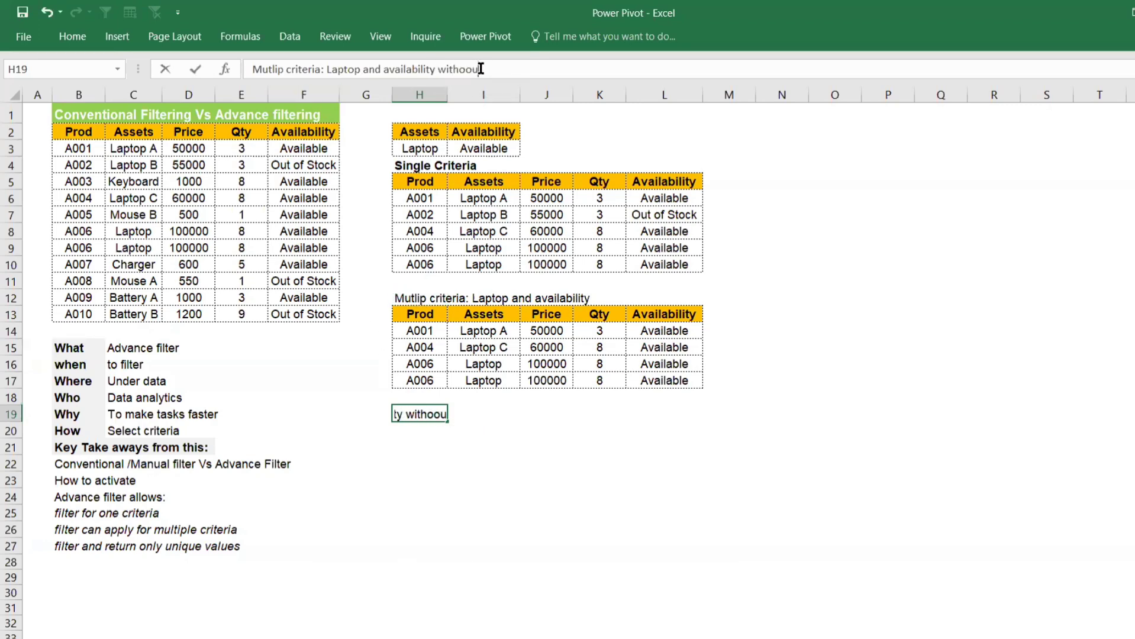
type("t duplicates")
key("Return")
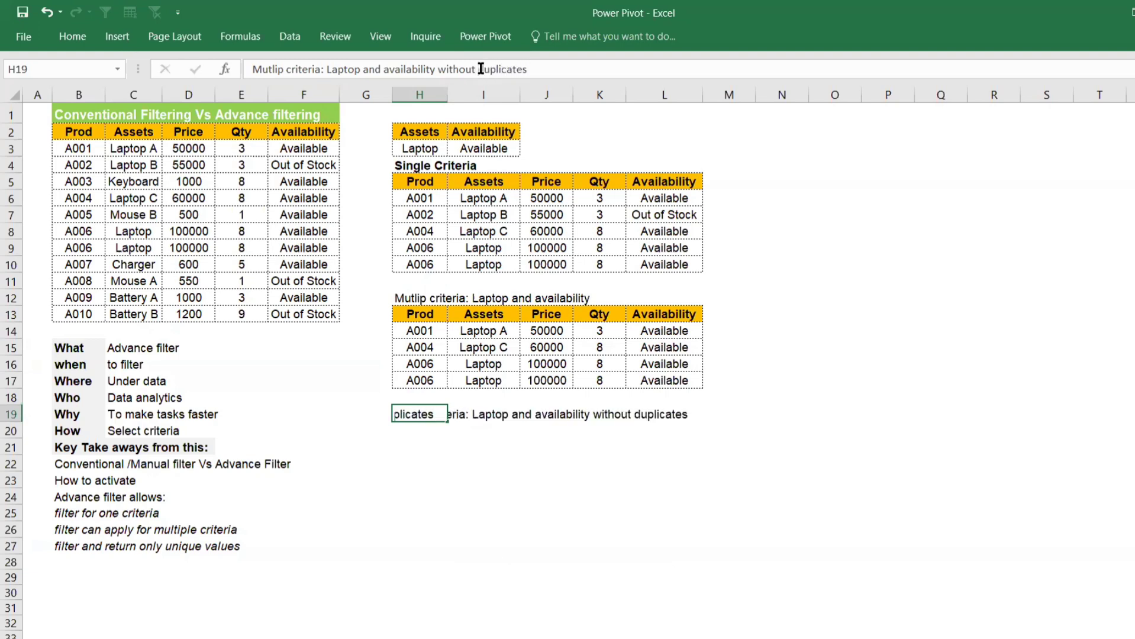
Step: Set up an Advanced Filter on B2:F13 that copies to another location, reselecting H2:I3 as its criteria range
left_click(286, 37)
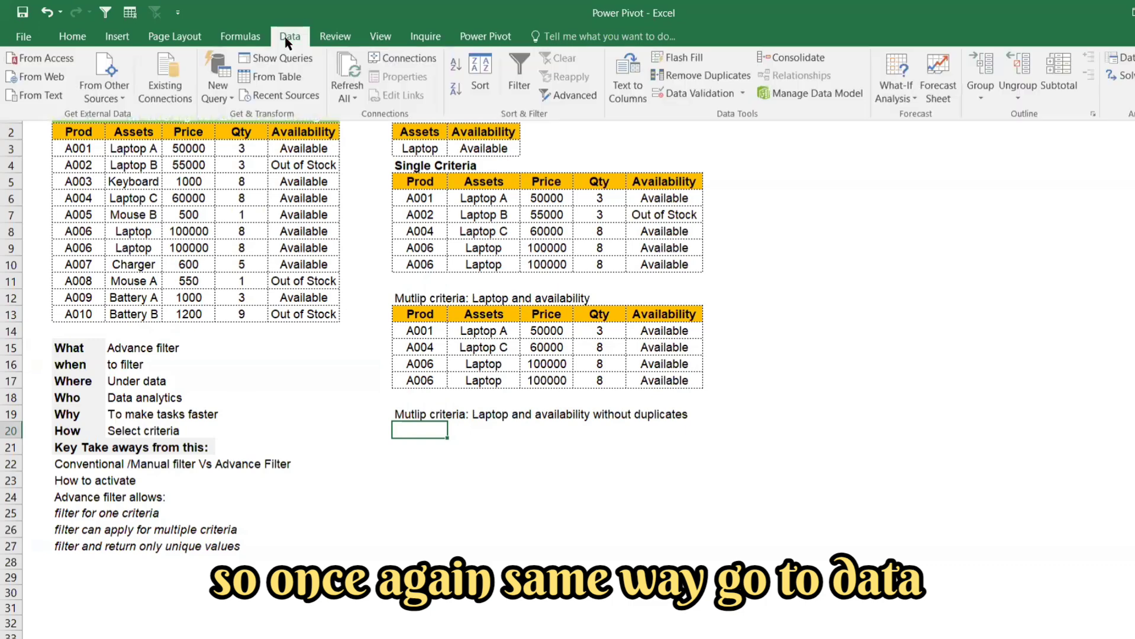
left_click(552, 96)
left_click_drag(763, 138, 793, 183)
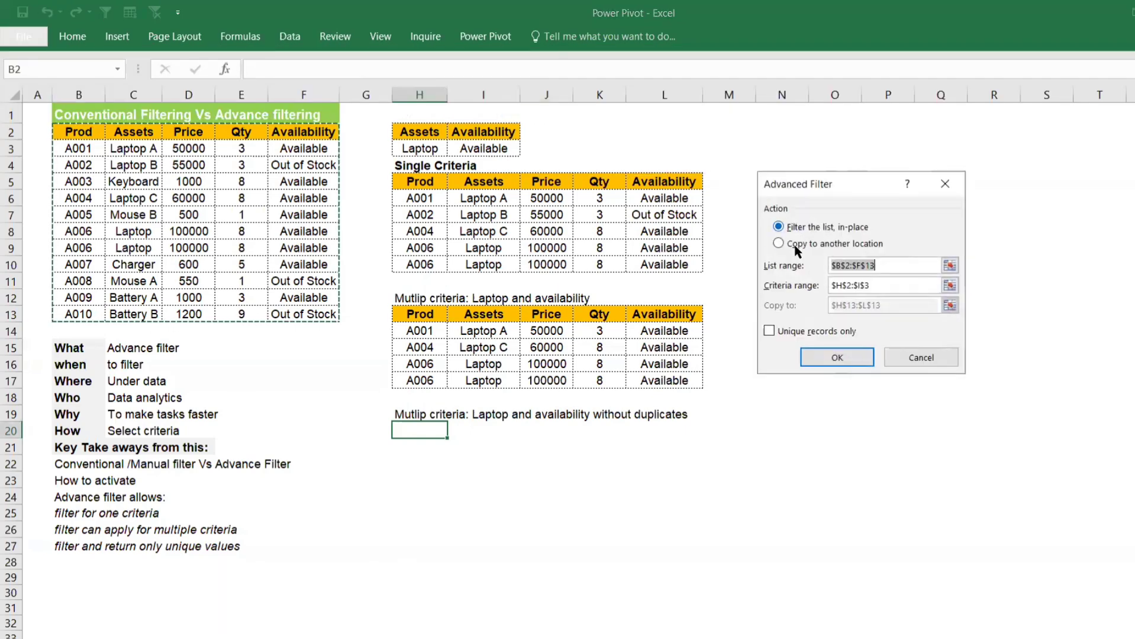
left_click(789, 243)
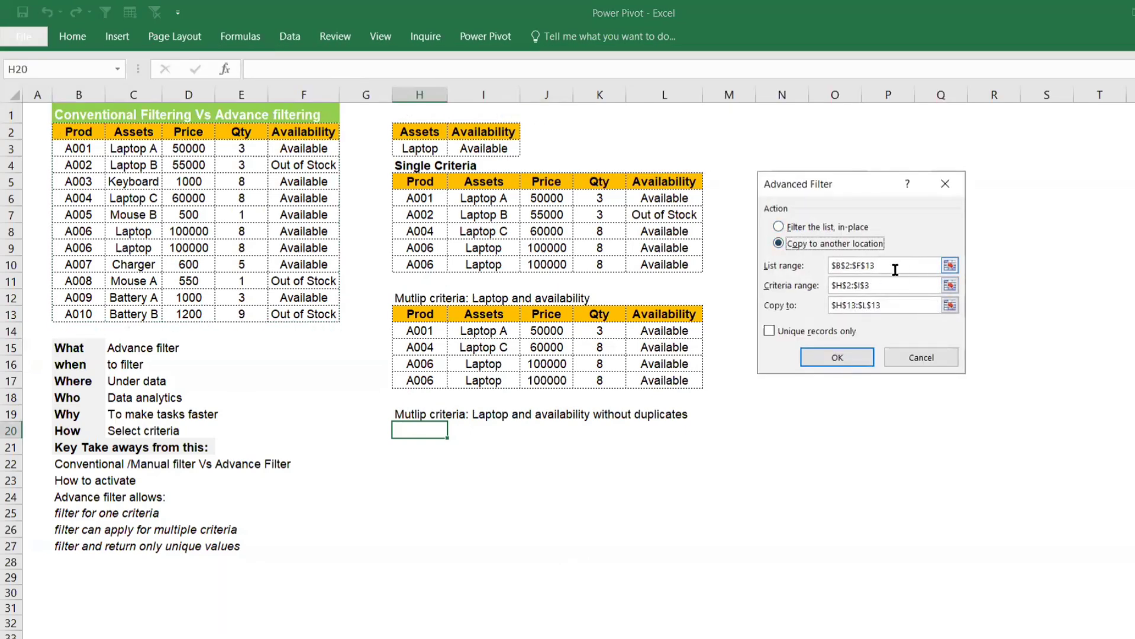
left_click(949, 286)
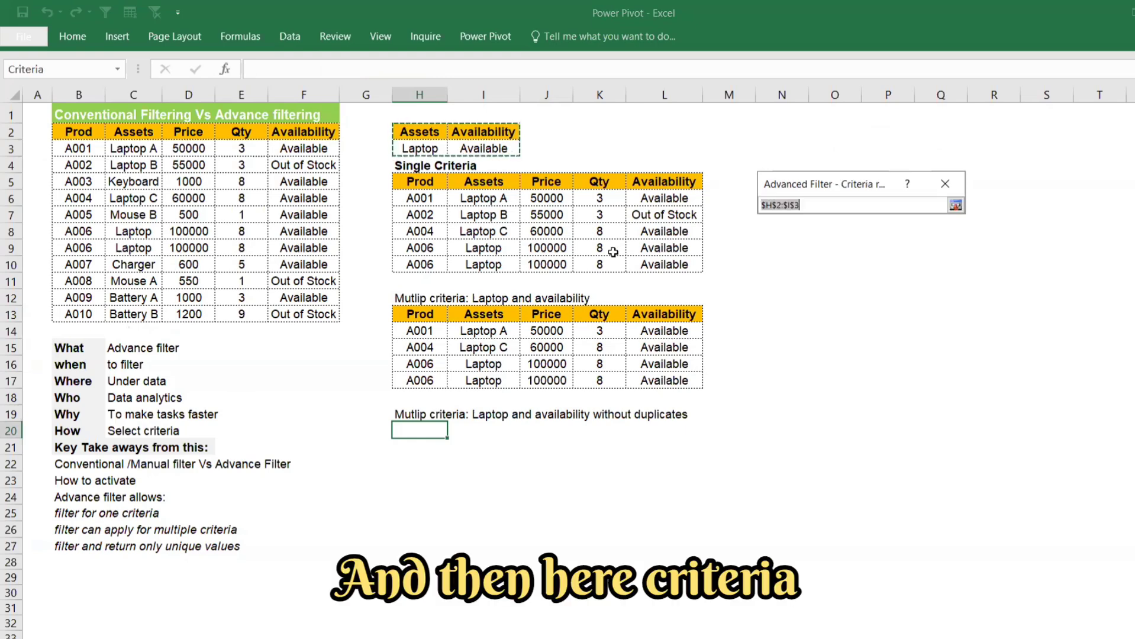
left_click_drag(408, 133, 507, 153)
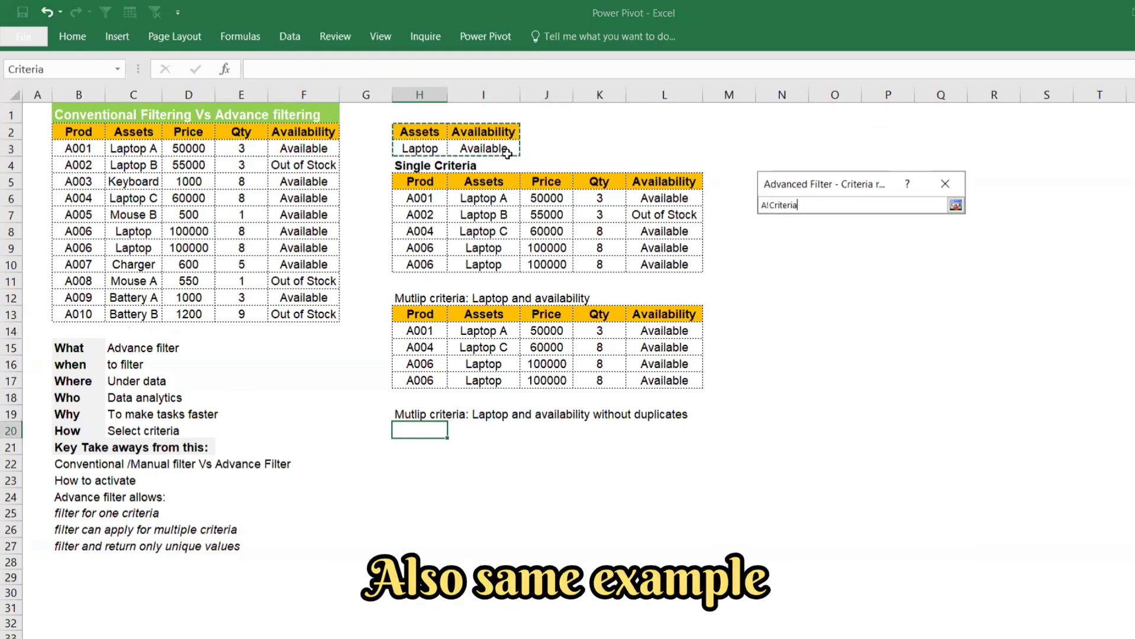
key("Return")
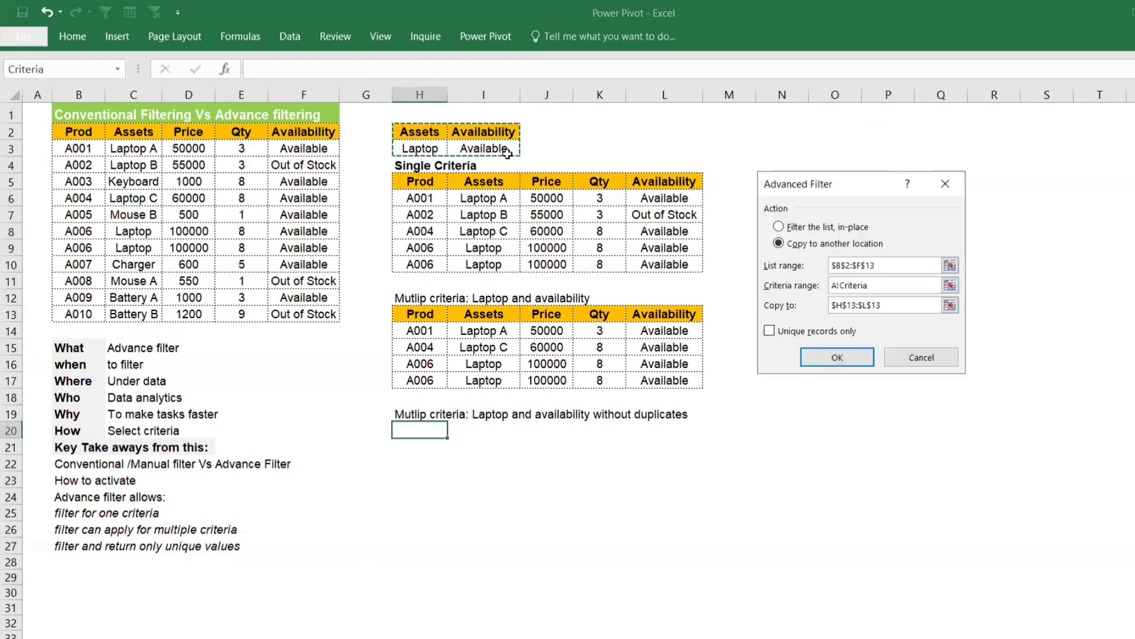
Step: Set H20 as the copy destination and run the Advanced Filter without restricting it to unique records
left_click(949, 305)
left_click(420, 430)
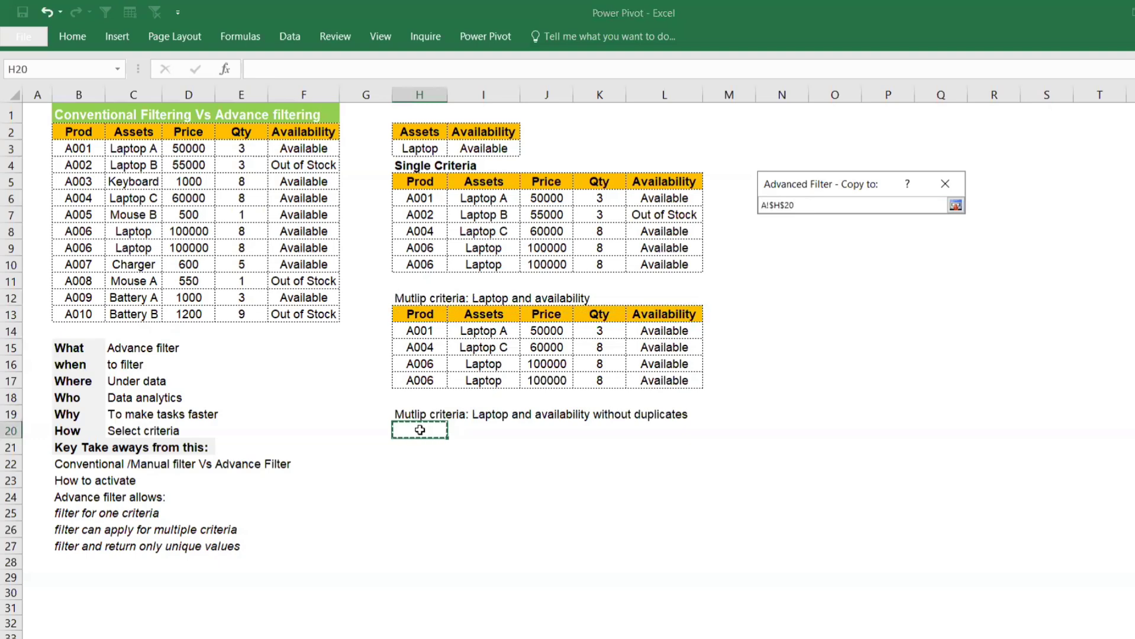
key("Return")
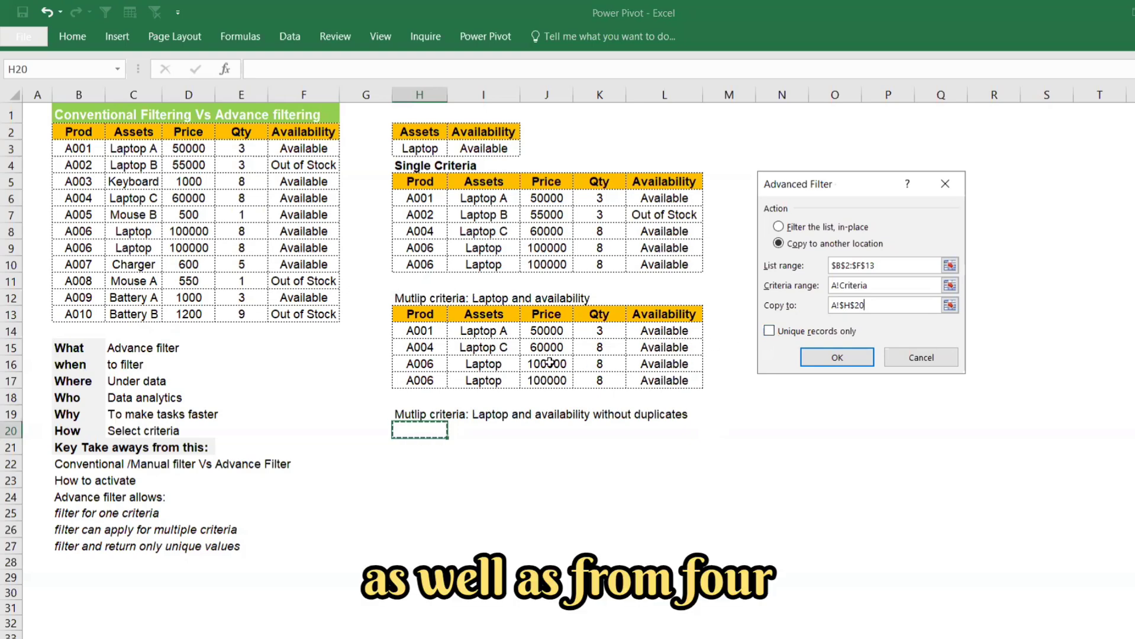
left_click(837, 355)
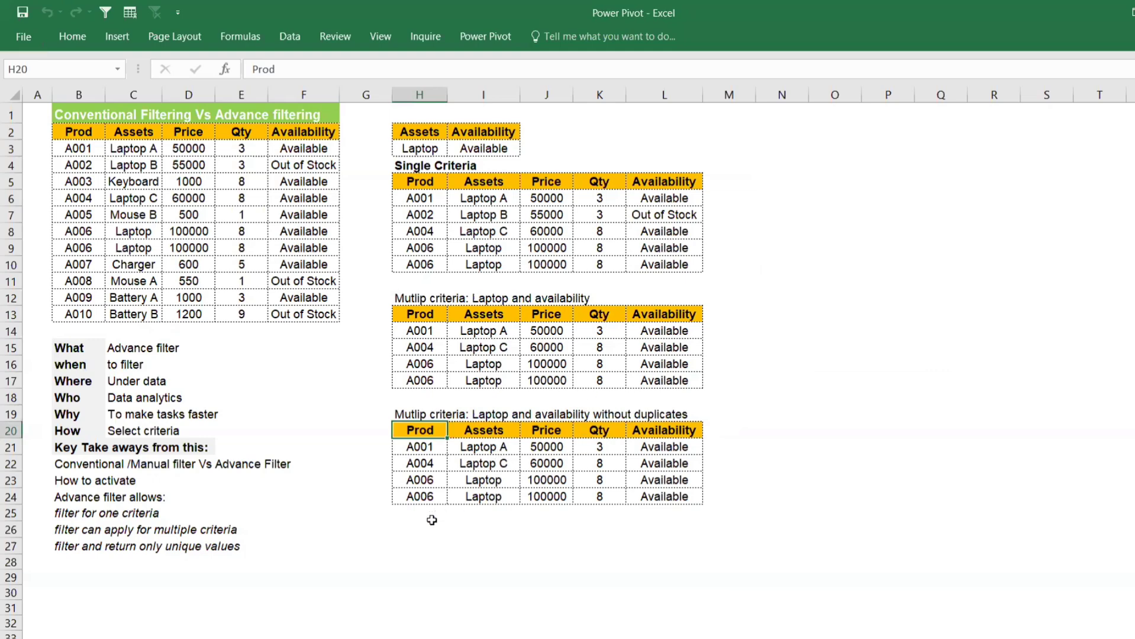
Step: Clear the extracted list starting at H20, including its formatting, by pasting the blank cells H26:L30 over it
left_click_drag(426, 525, 659, 593)
key("ctrl+c")
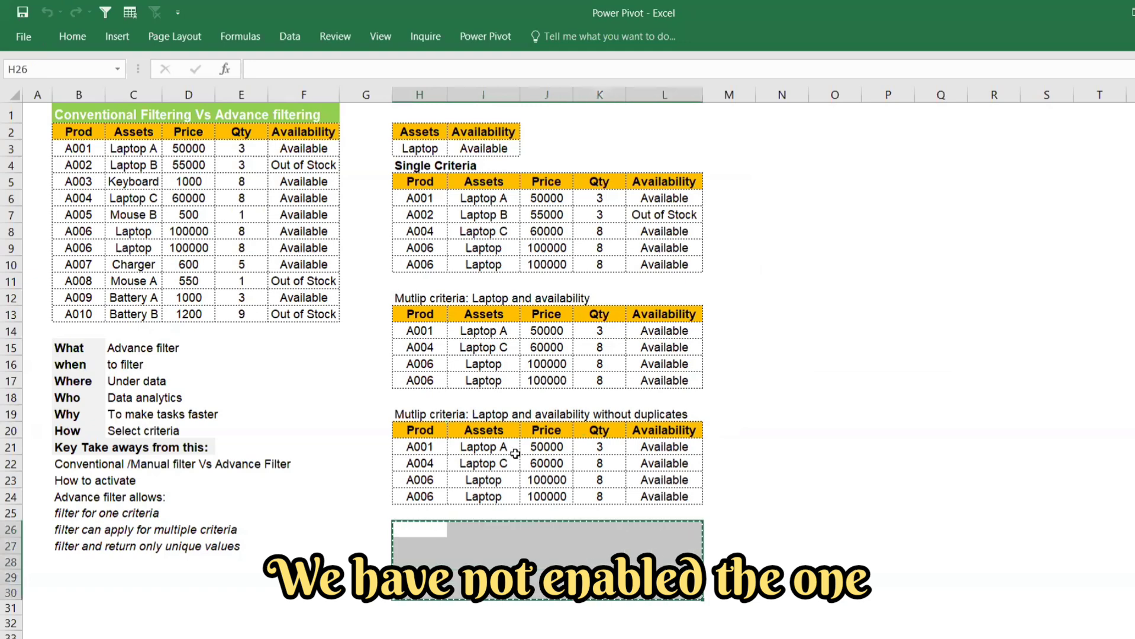
left_click(426, 430)
key("ctrl+v")
left_click(430, 427)
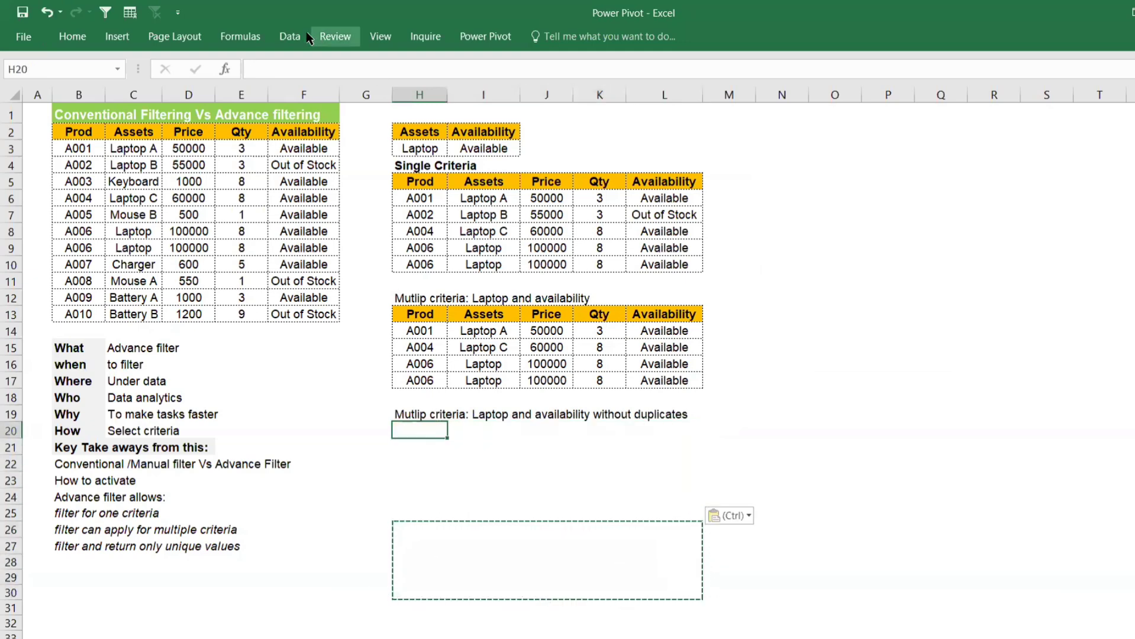
Step: Run an Advanced Filter on B2:F13 with criteria H2:I3, copying unique records only to H20
left_click(282, 37)
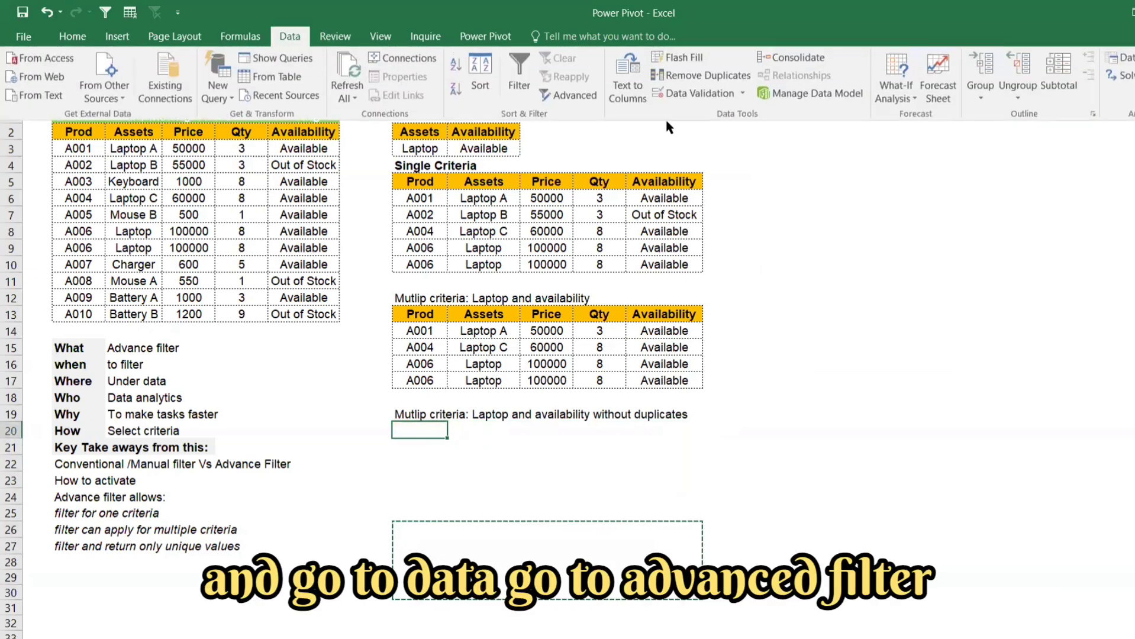
left_click(562, 98)
left_click(786, 243)
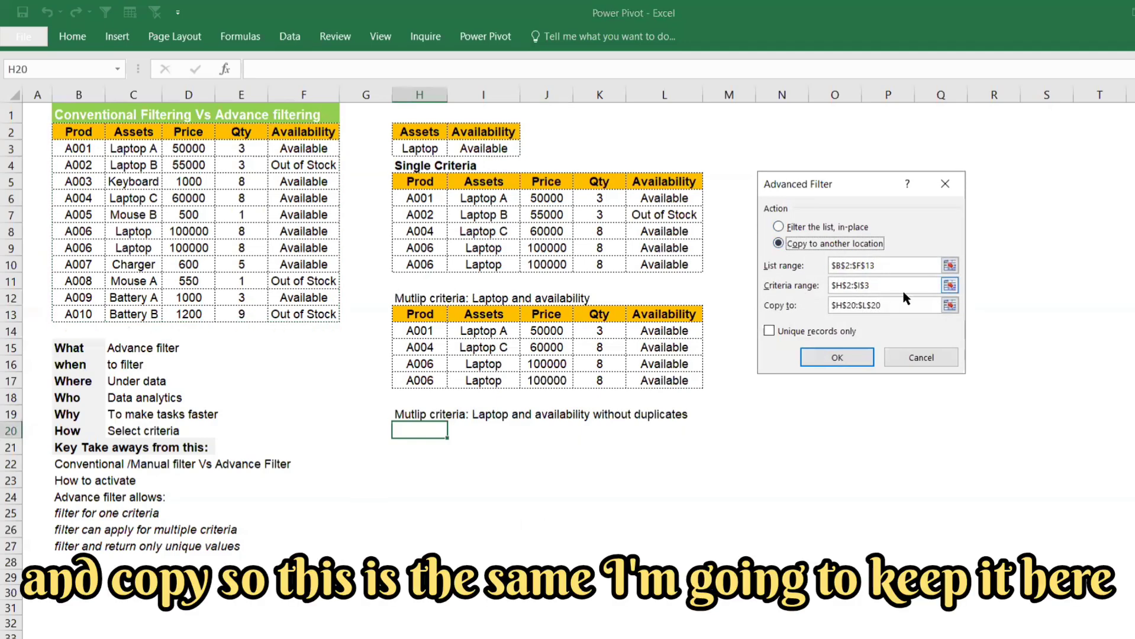
left_click(918, 305)
left_click(948, 306)
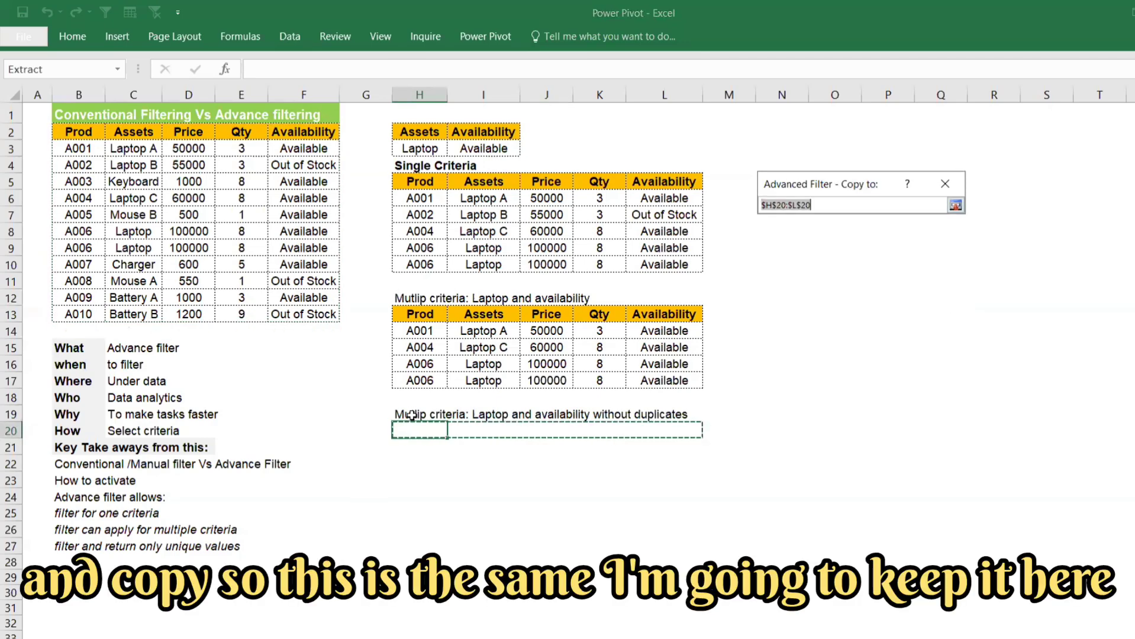
left_click(414, 428)
key("Return")
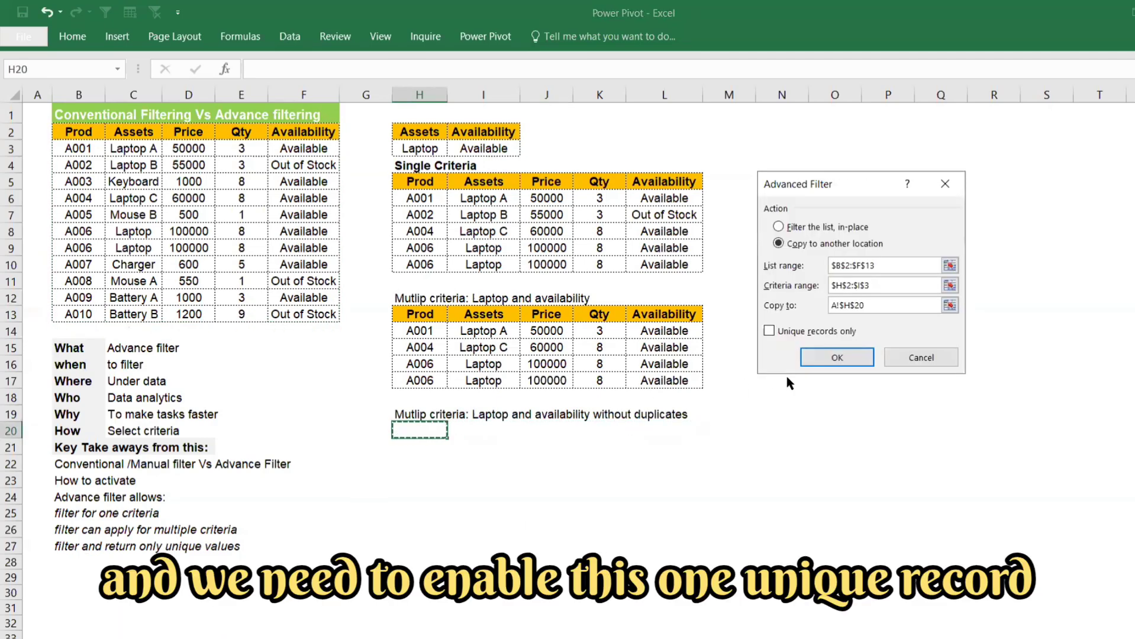
left_click(769, 332)
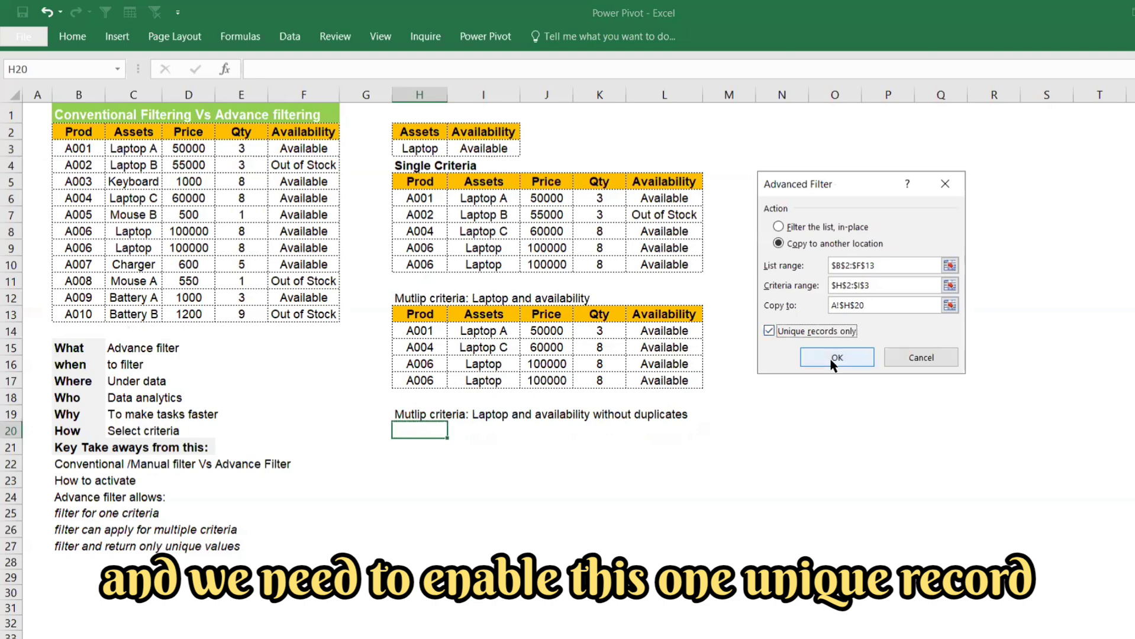
left_click(836, 357)
left_click(677, 512)
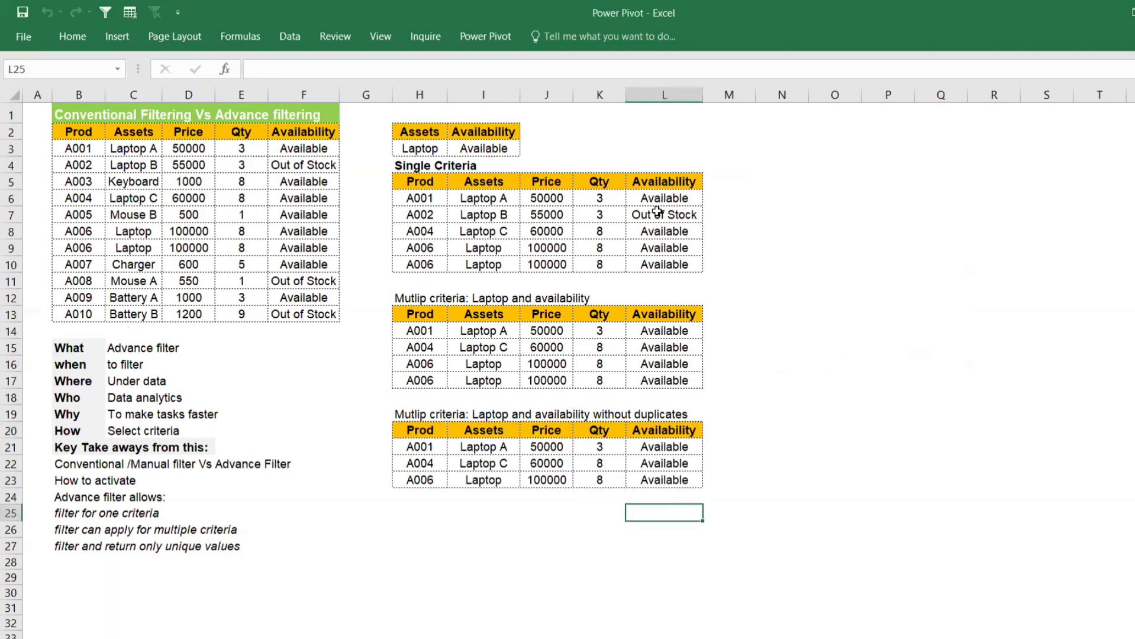
Step: Compare the Assets entries of the single-criteria list with the Availability entries of the two multiple-criteria lists
left_click_drag(498, 198, 485, 265)
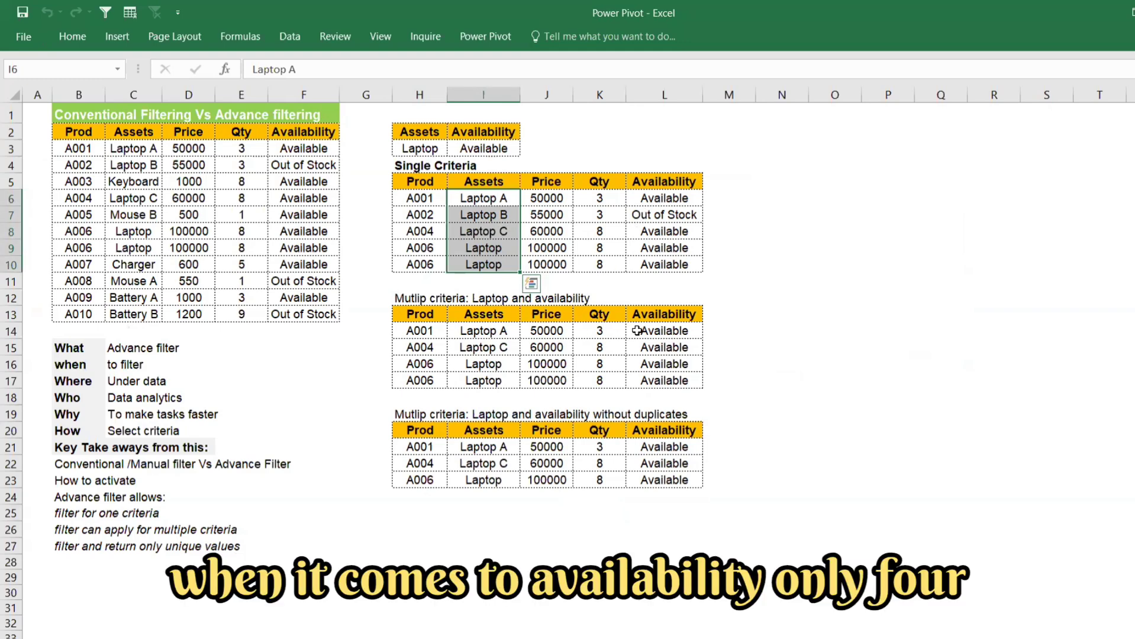
left_click_drag(632, 339, 645, 380)
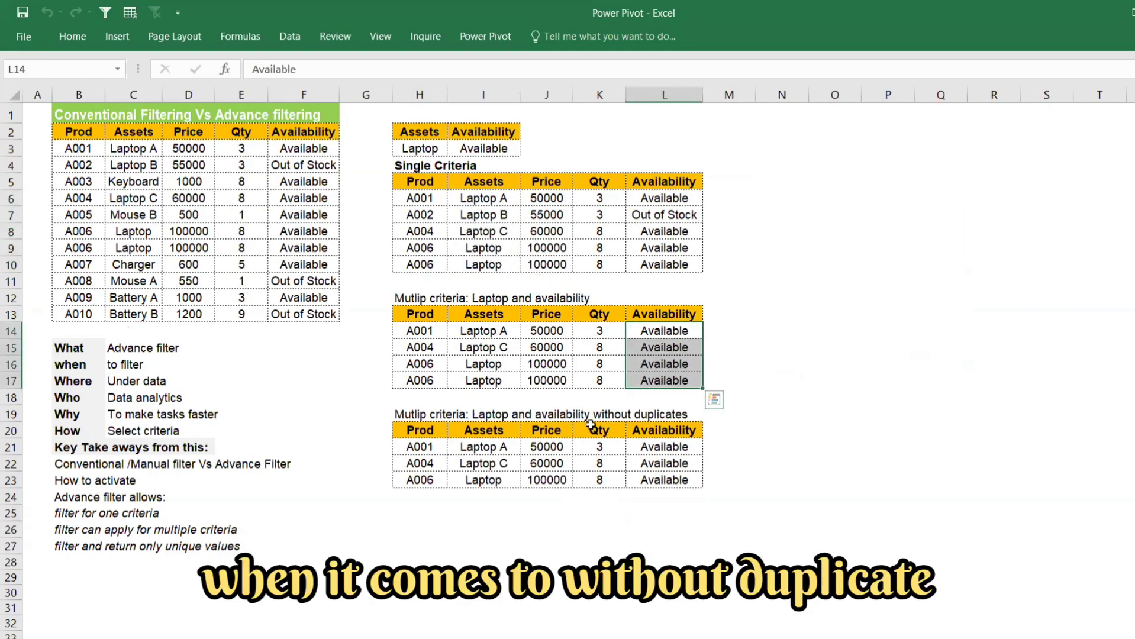
left_click_drag(651, 445, 650, 477)
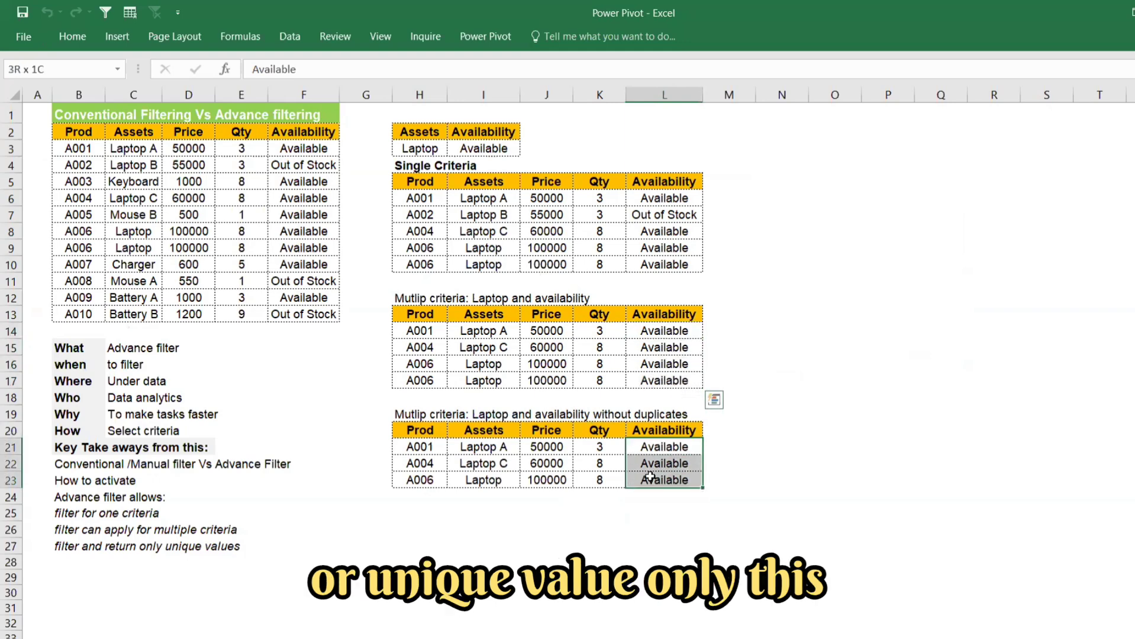
left_click(89, 150)
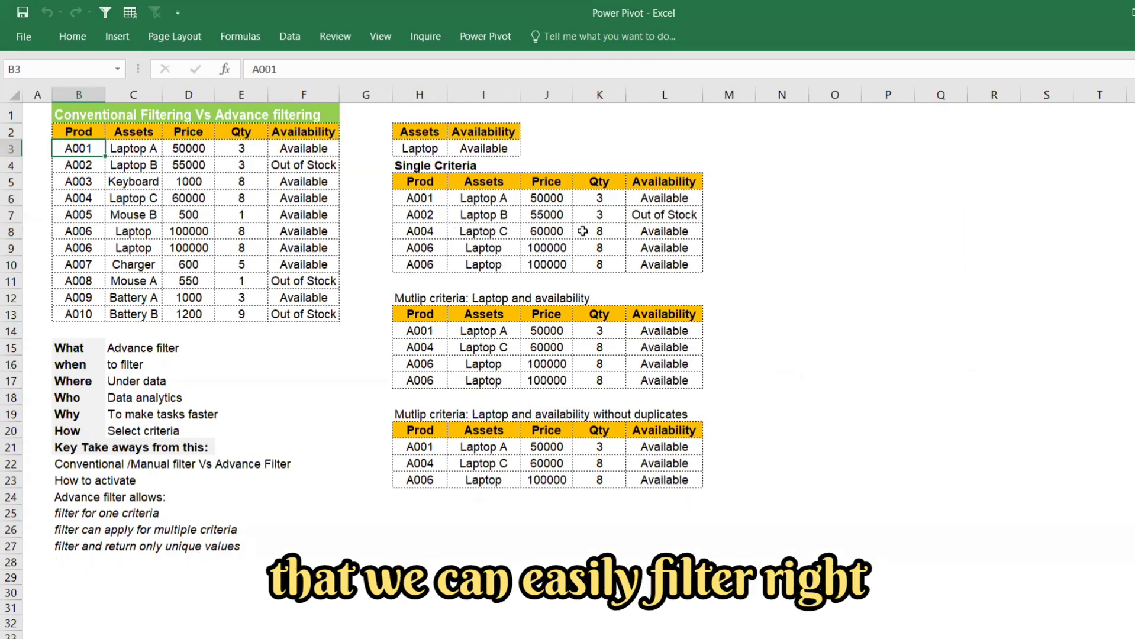
Step: Replace the Availability criterion in I3 with "Out of Stock" copied from F4
left_click(507, 154)
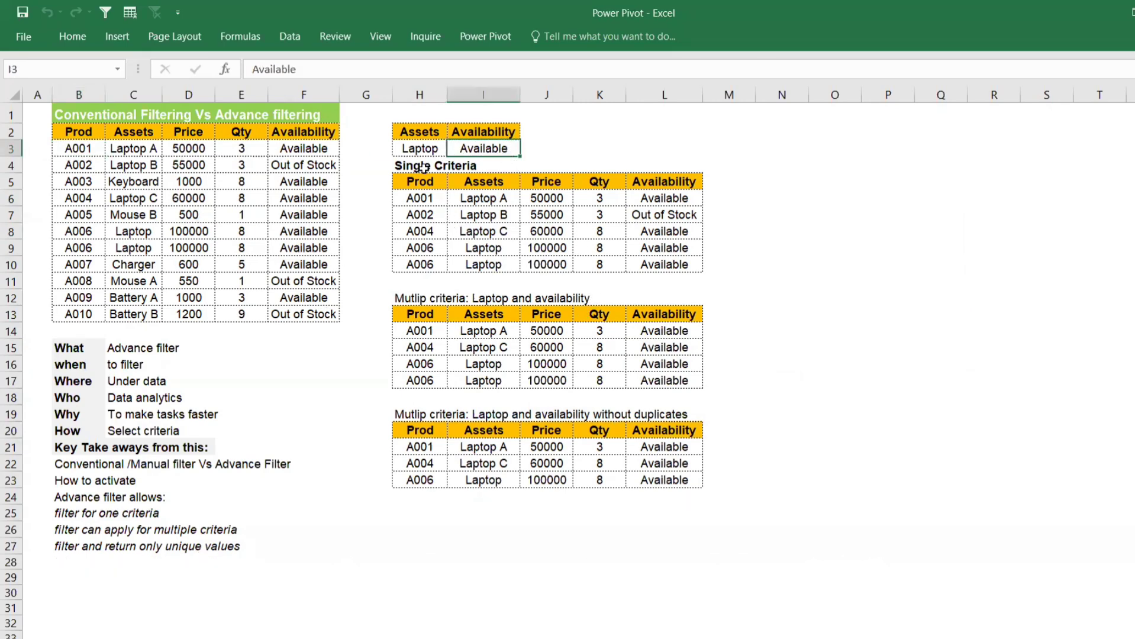
left_click(307, 166)
key("ctrl+c")
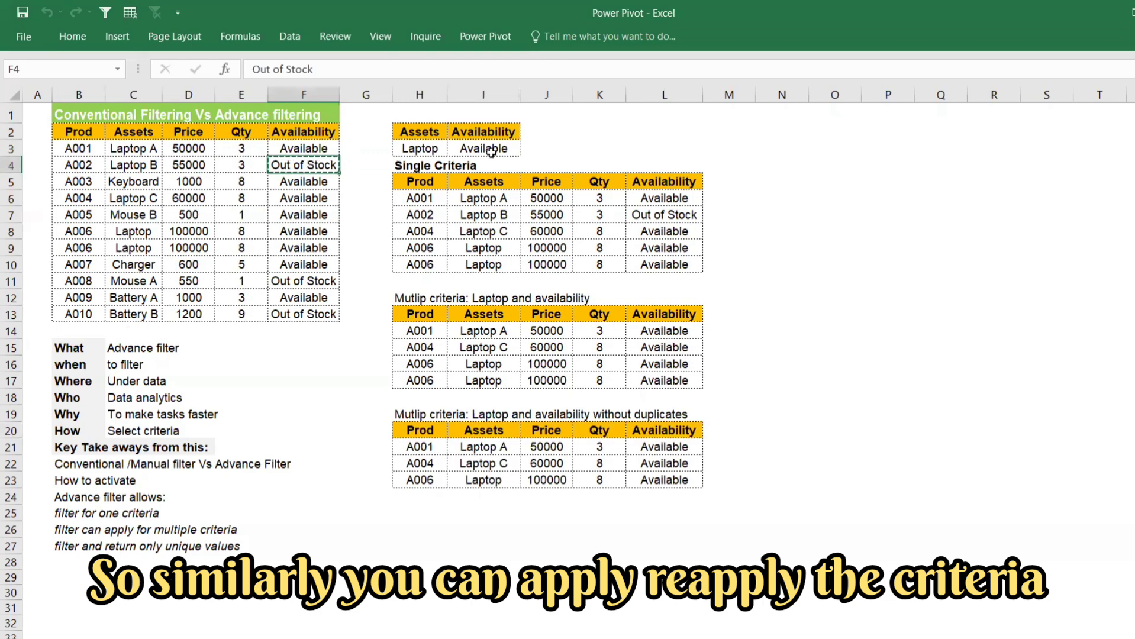
left_click(492, 148)
key("ctrl+v")
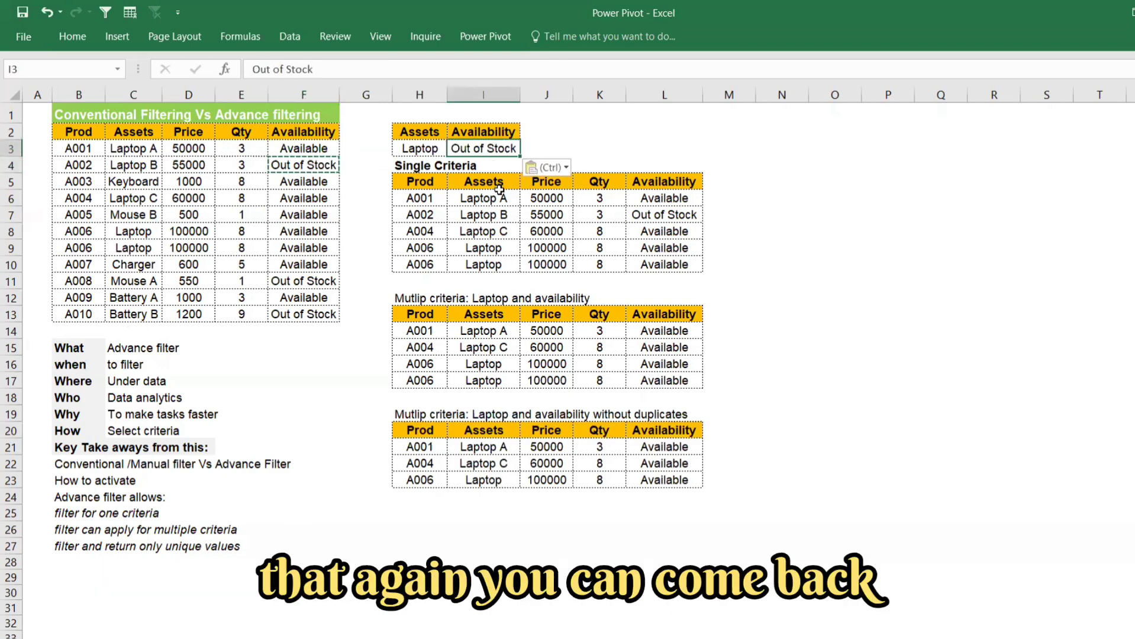
left_click(749, 297)
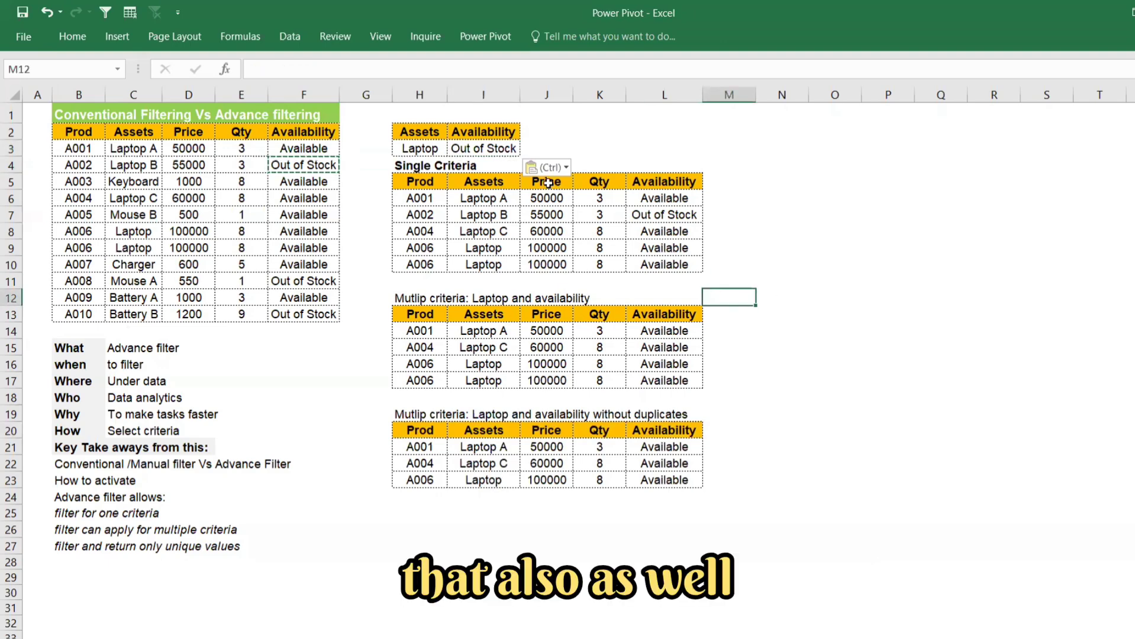
Step: Set the Availability criterion in I3 back to "Available" by copying the entry from L6
left_click(649, 200)
key("ctrl+c")
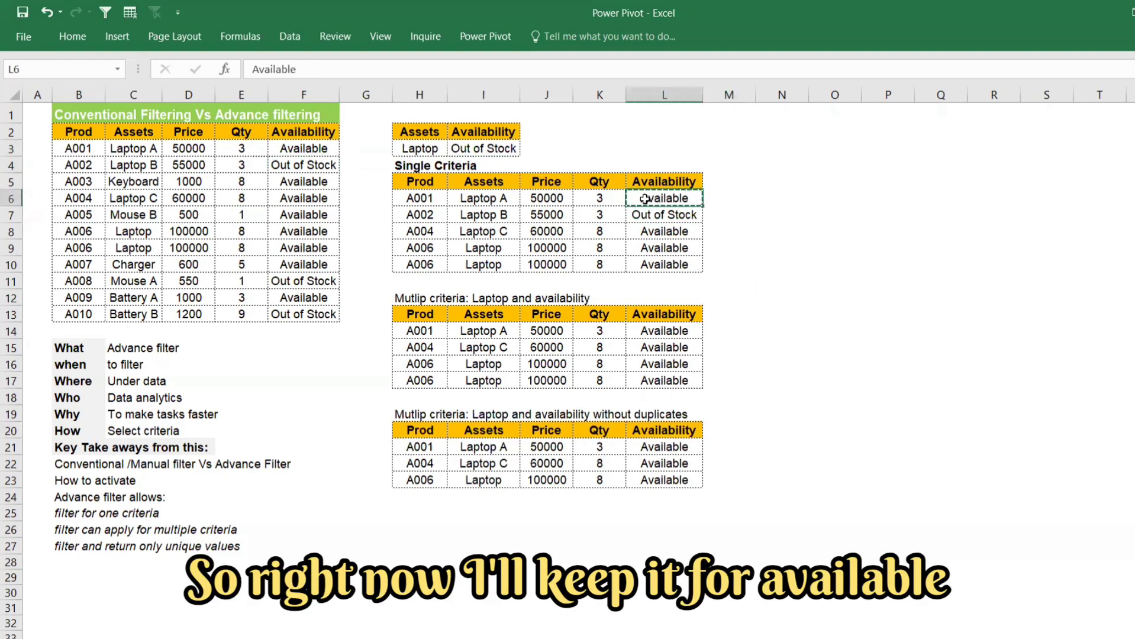
left_click(497, 151)
key("ctrl+v")
left_click(816, 236)
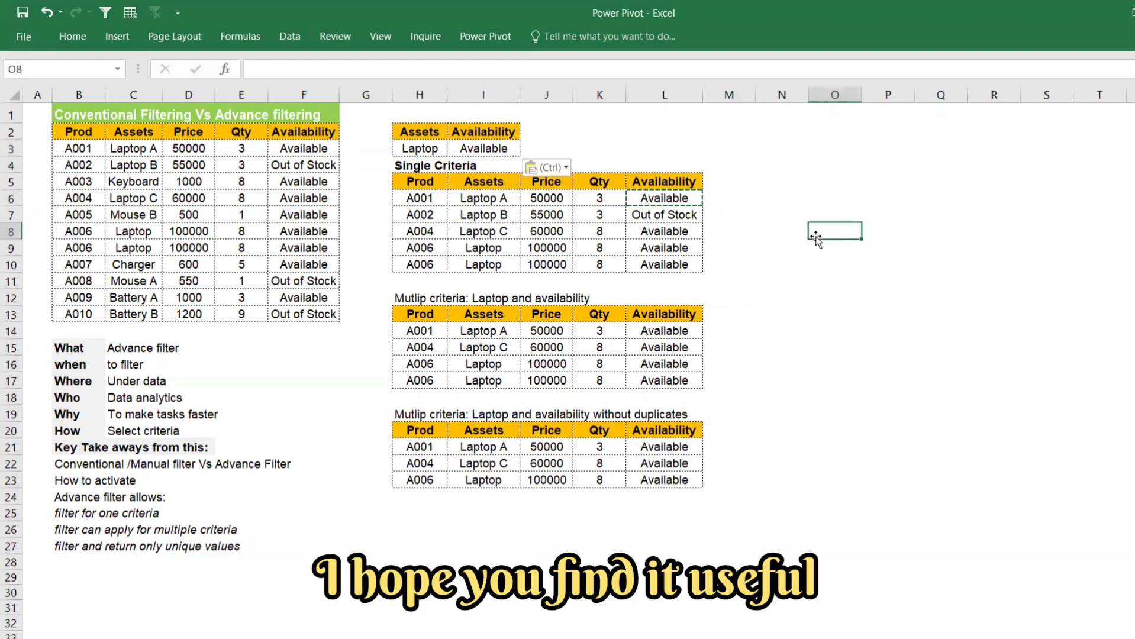